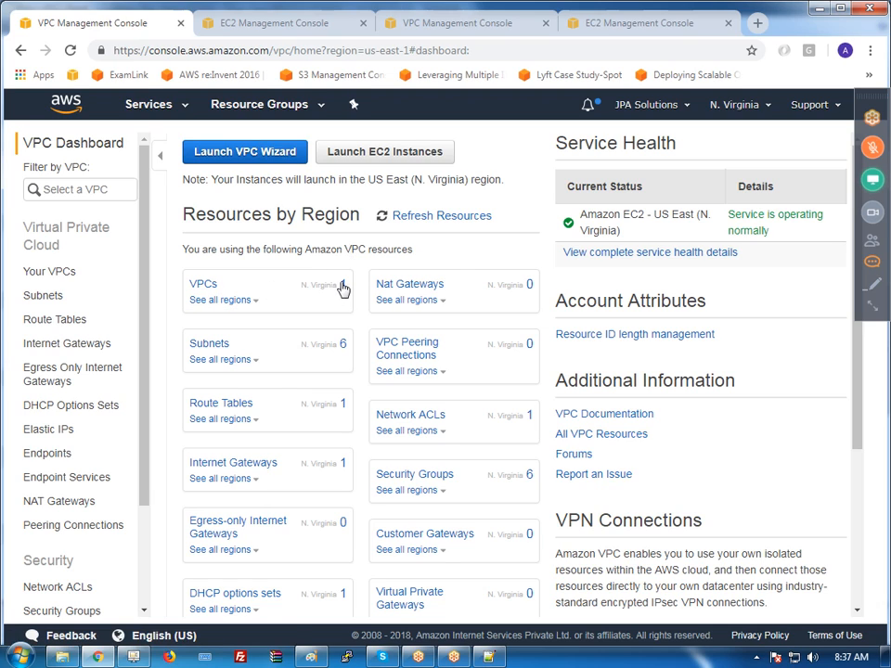
# Launch the VPC wizard and choose the VPC with a Single Public Subnet configuration
pyautogui.click(247, 158)
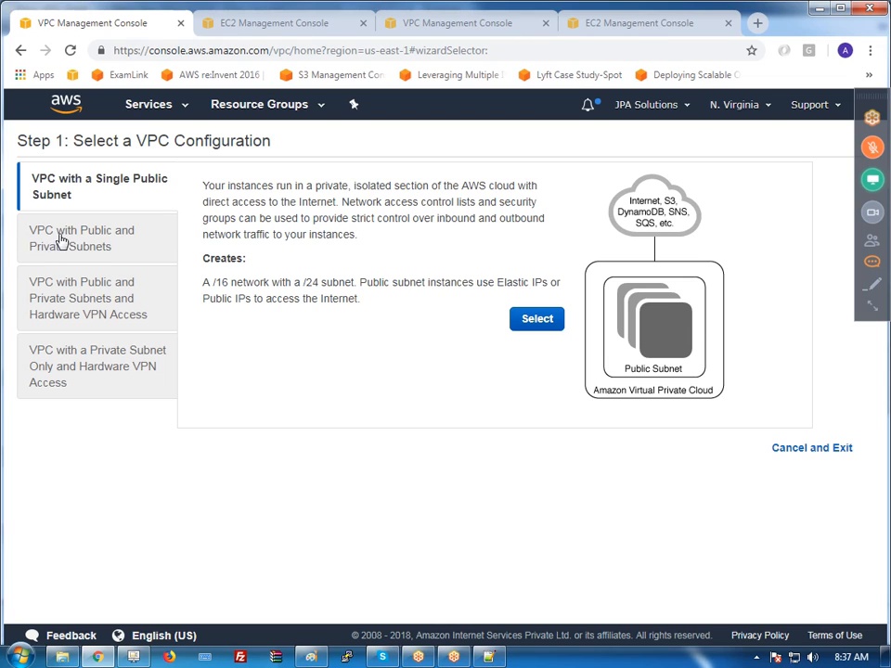
pyautogui.click(106, 256)
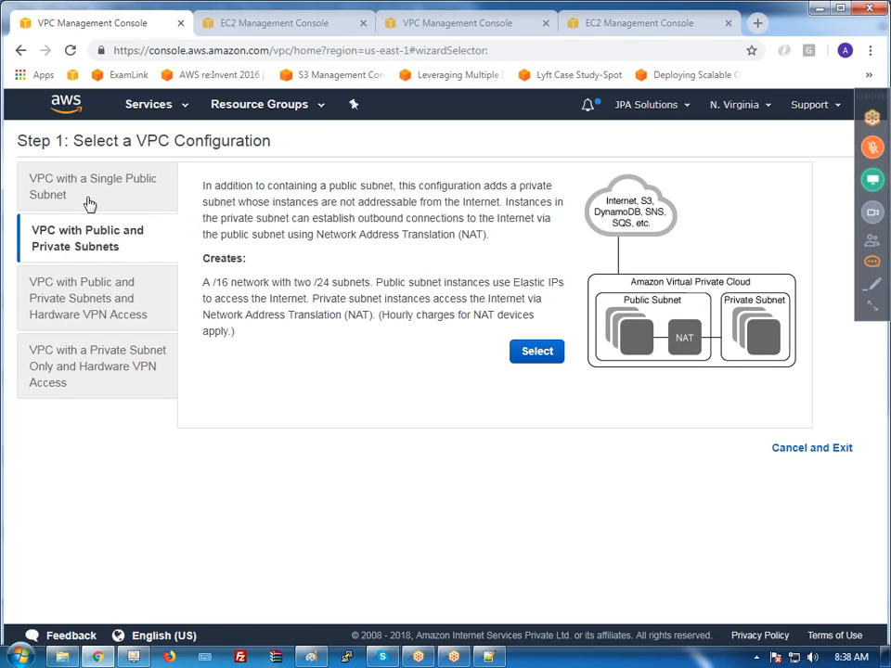
pyautogui.click(127, 202)
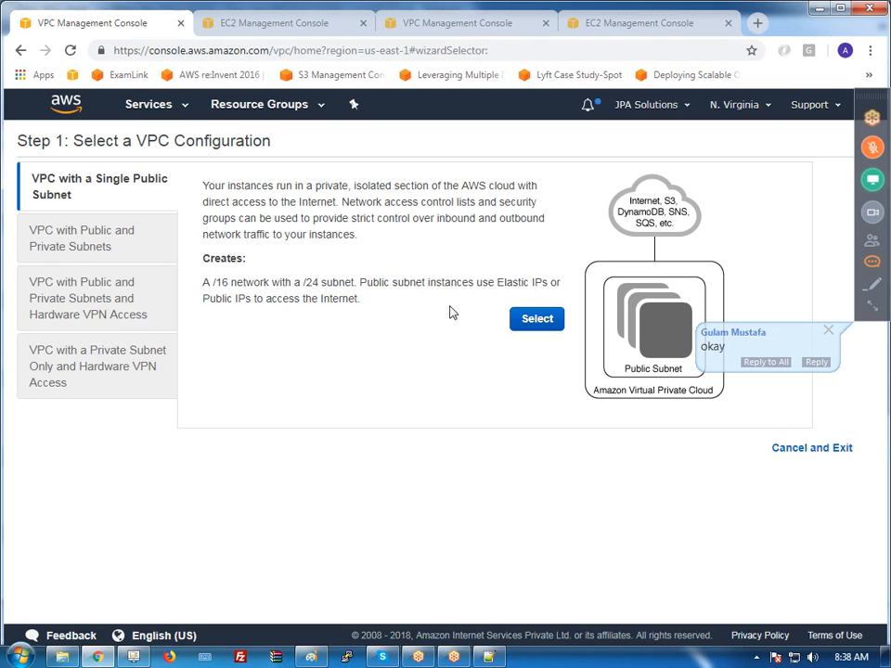
pyautogui.click(544, 326)
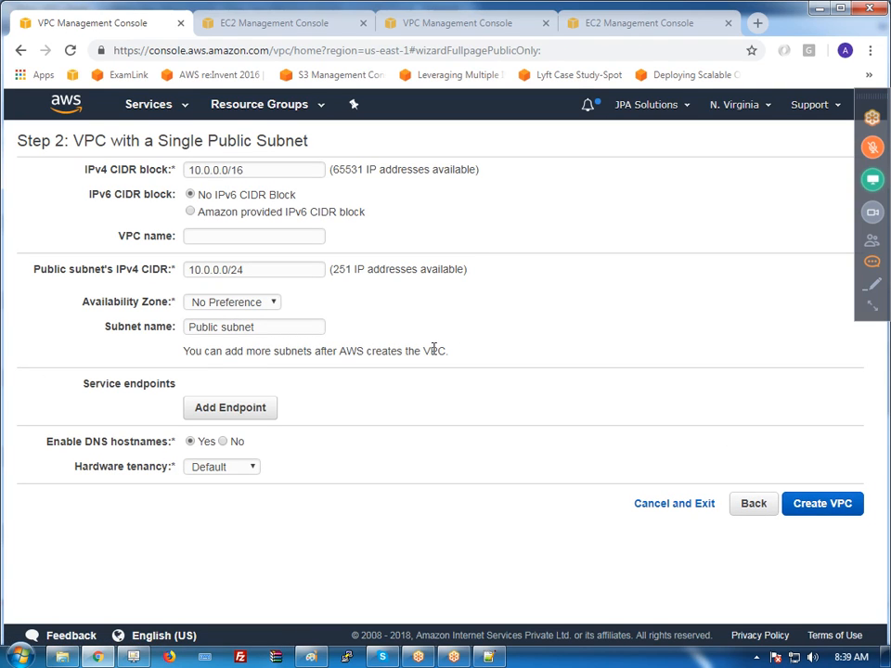
# Switch to the class notes in Notepad++, review the VPC and subnet CIDR table, and return to the VPC form
pyautogui.click(196, 169)
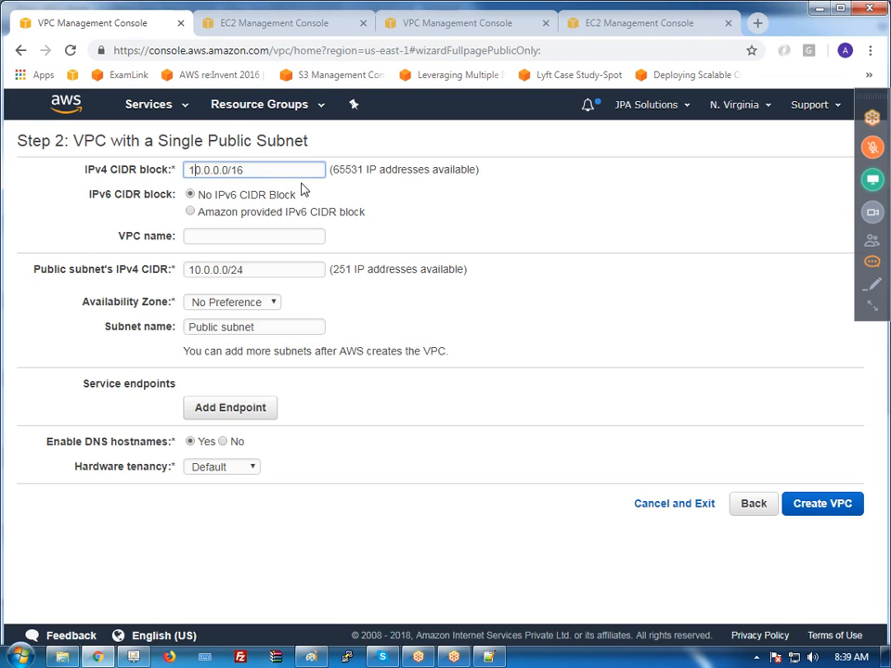
pyautogui.click(489, 656)
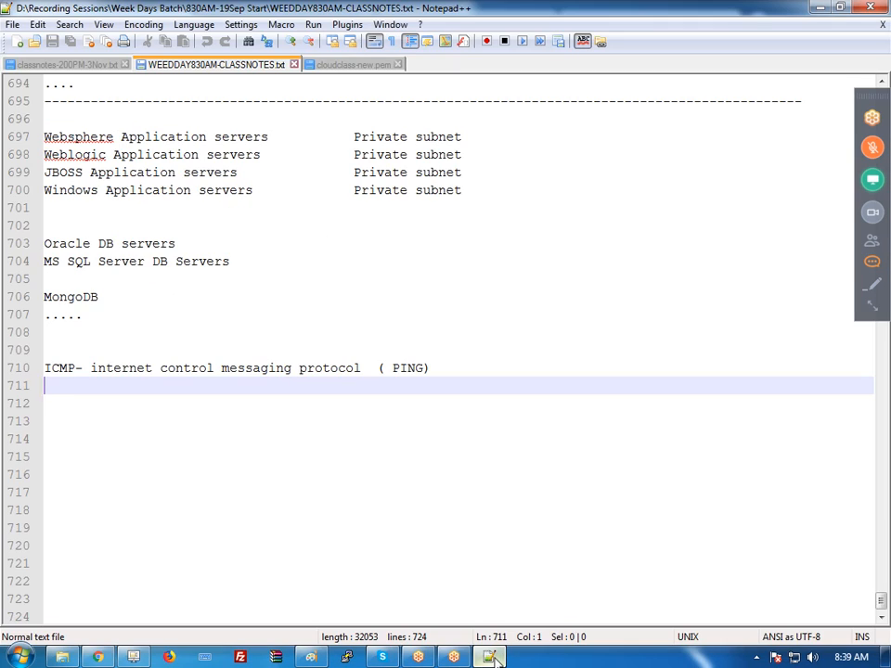
pyautogui.scroll(3, 493, 375)
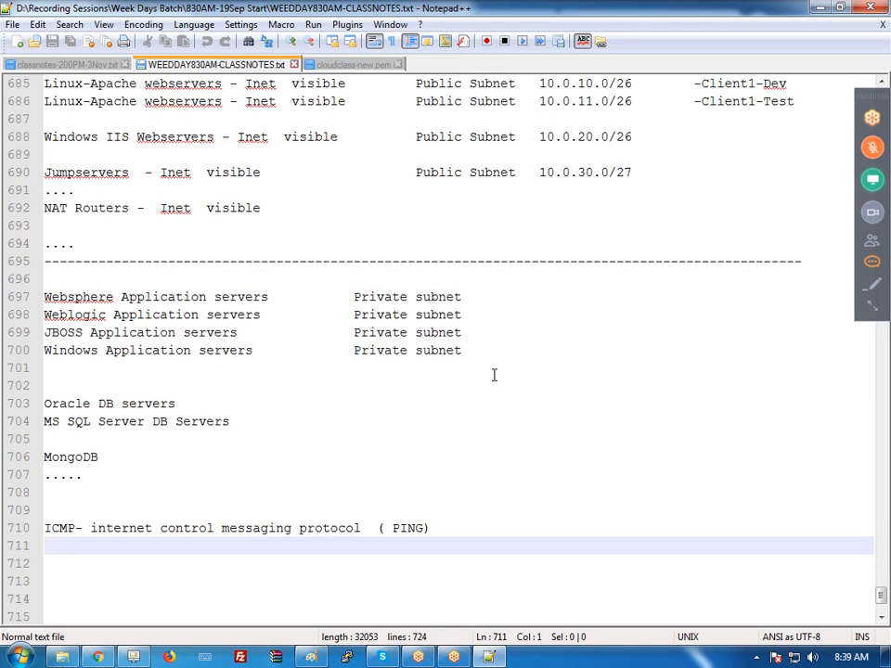
pyautogui.scroll(2, 494, 375)
pyautogui.scroll(1, 495, 373)
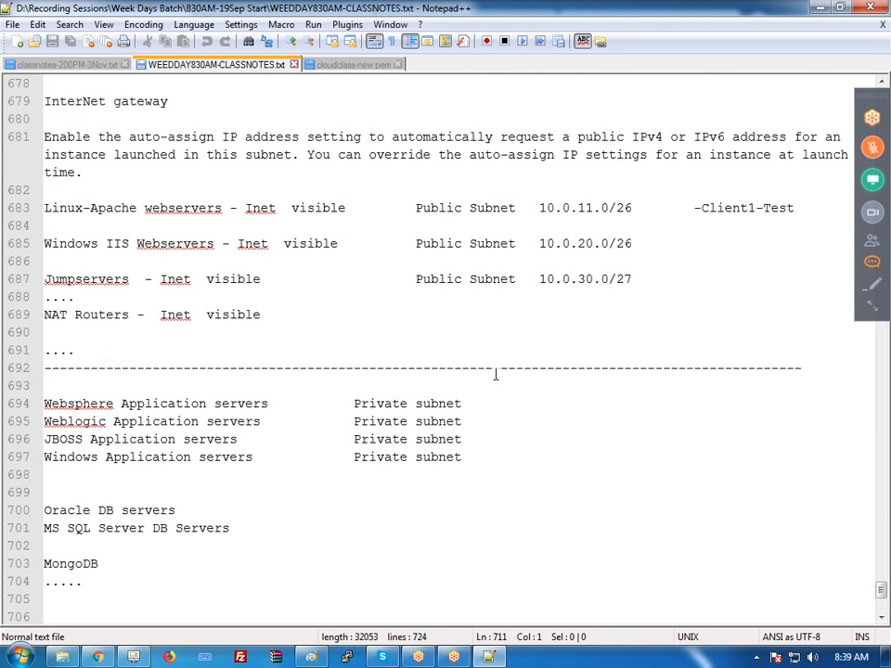
pyautogui.scroll(2, 494, 374)
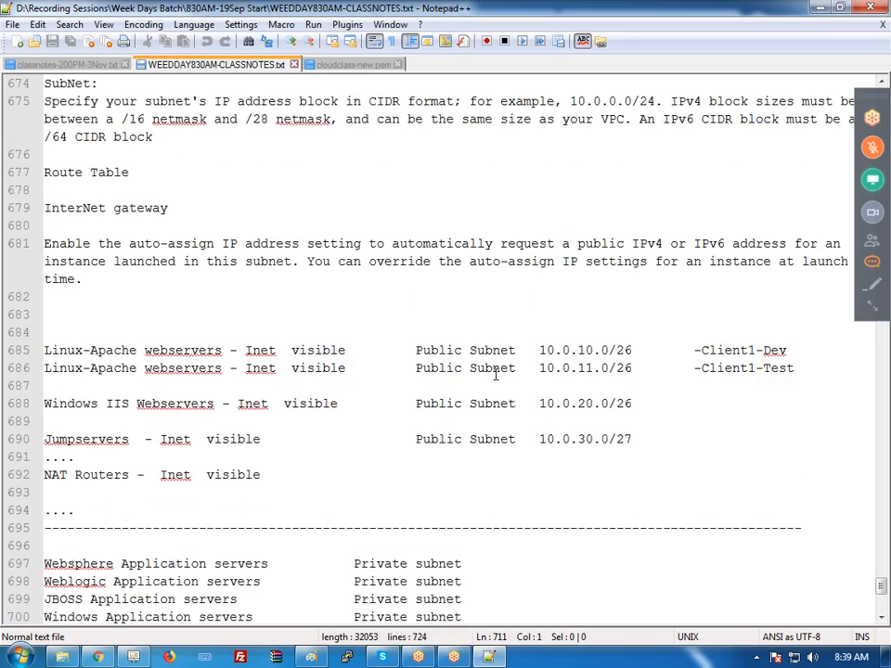
pyautogui.scroll(5, 495, 373)
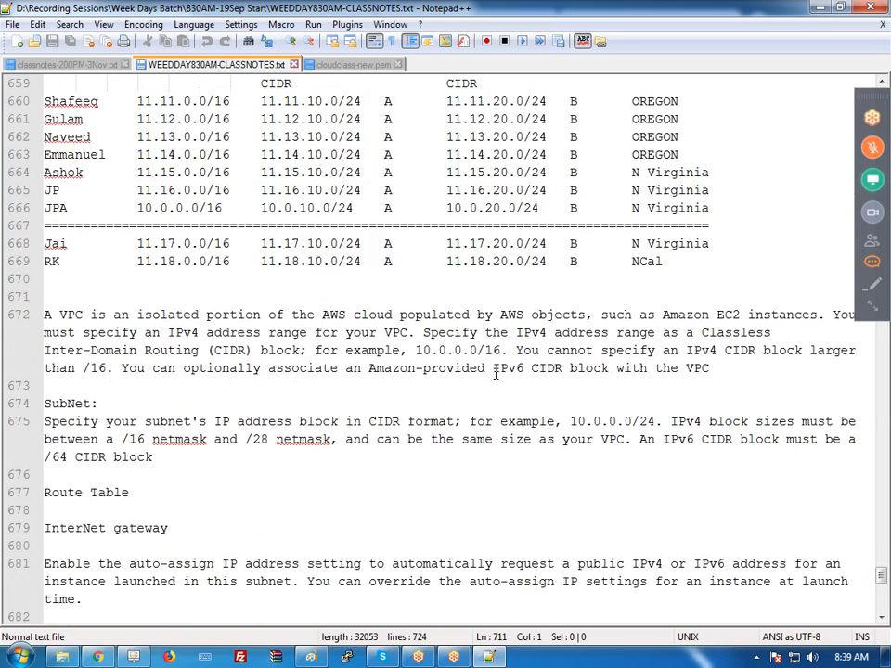
pyautogui.scroll(2, 494, 374)
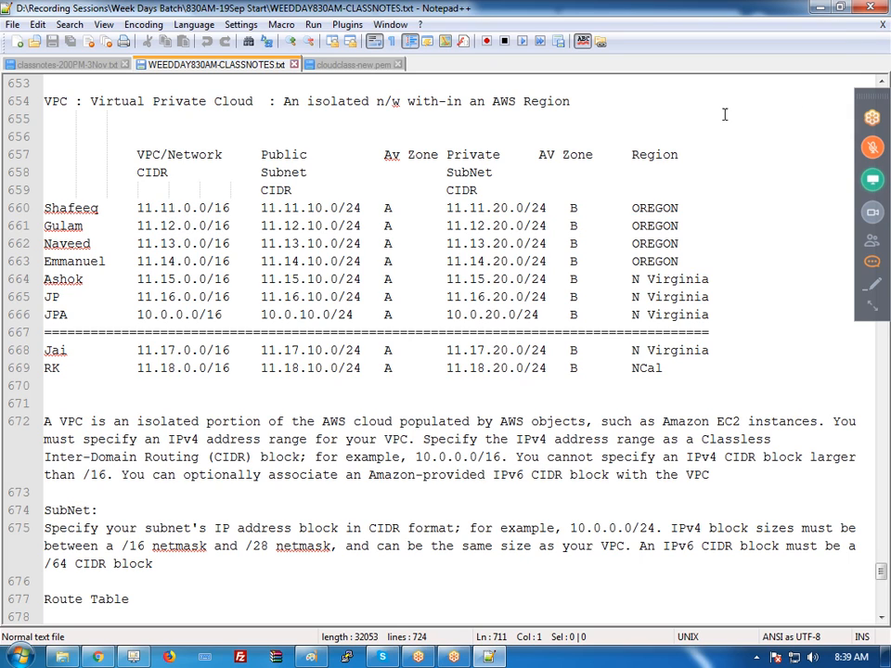
pyautogui.click(821, 11)
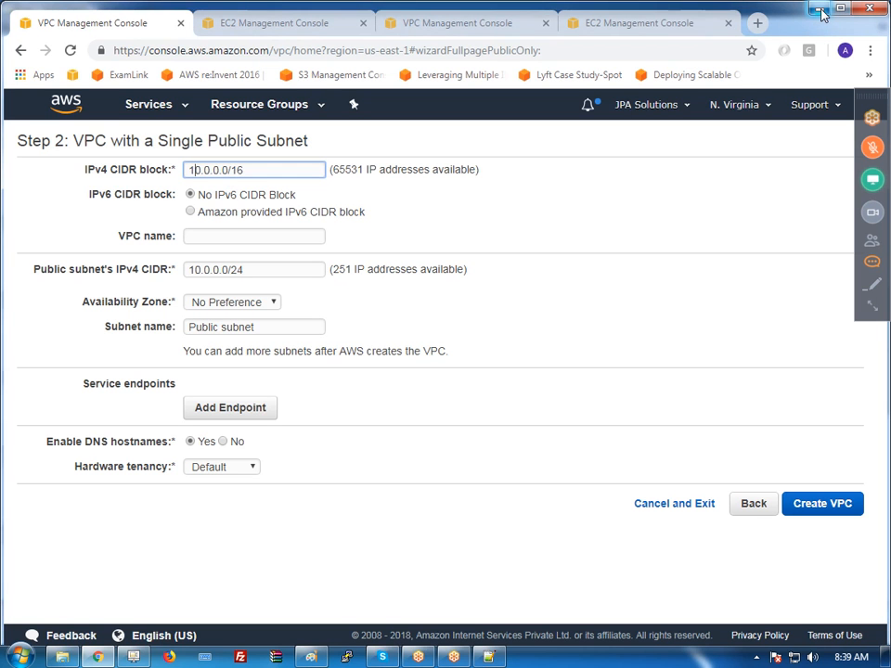
# Name the VPC sarcoNet
pyautogui.tripleClick(250, 169)
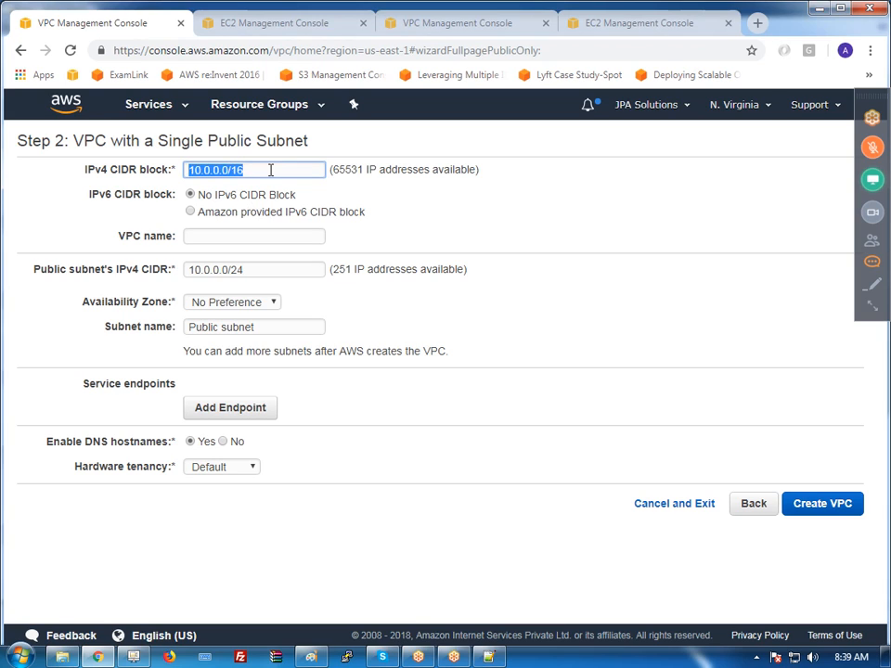
pyautogui.click(199, 237)
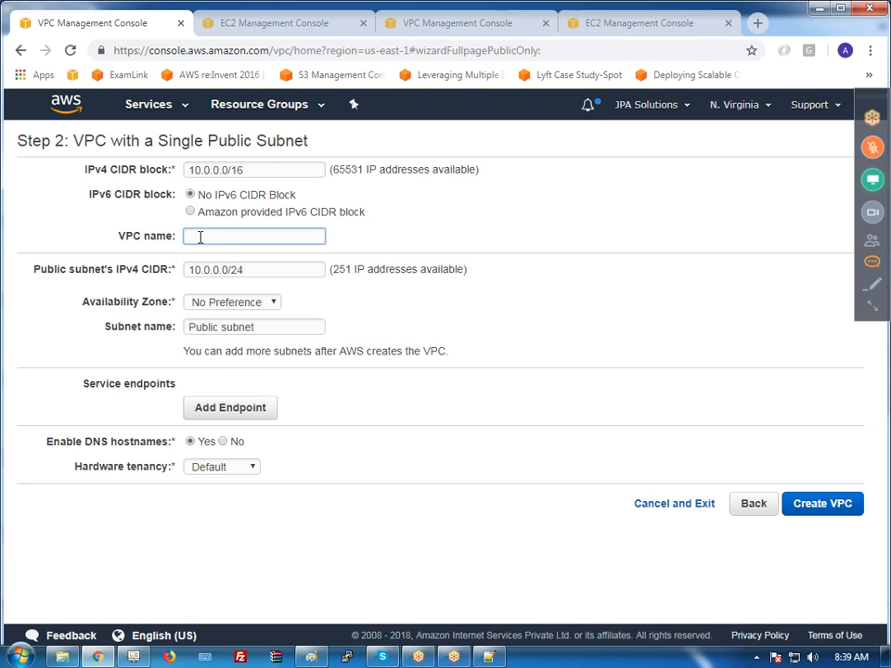
pyautogui.write('sarcoNet')
pyautogui.click(505, 235)
pyautogui.moveTo(133, 275)
# Set the public subnet's IPv4 CIDR to 10.0.10.0/24 and its availability zone to us-east-1a
pyautogui.moveTo(190, 169); pyautogui.dragTo(212, 168)
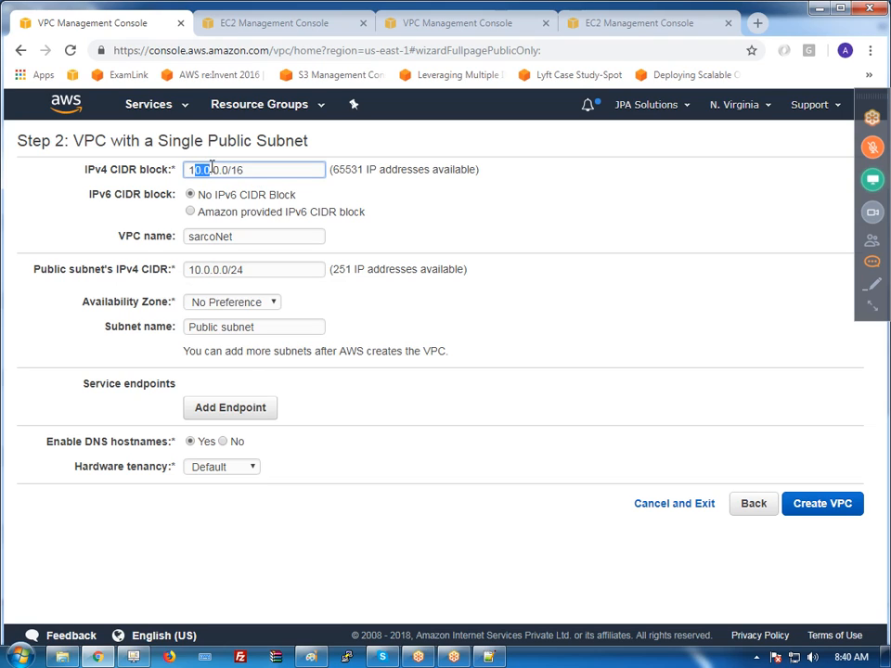
pyautogui.moveTo(189, 269); pyautogui.dragTo(214, 270)
pyautogui.click(213, 269)
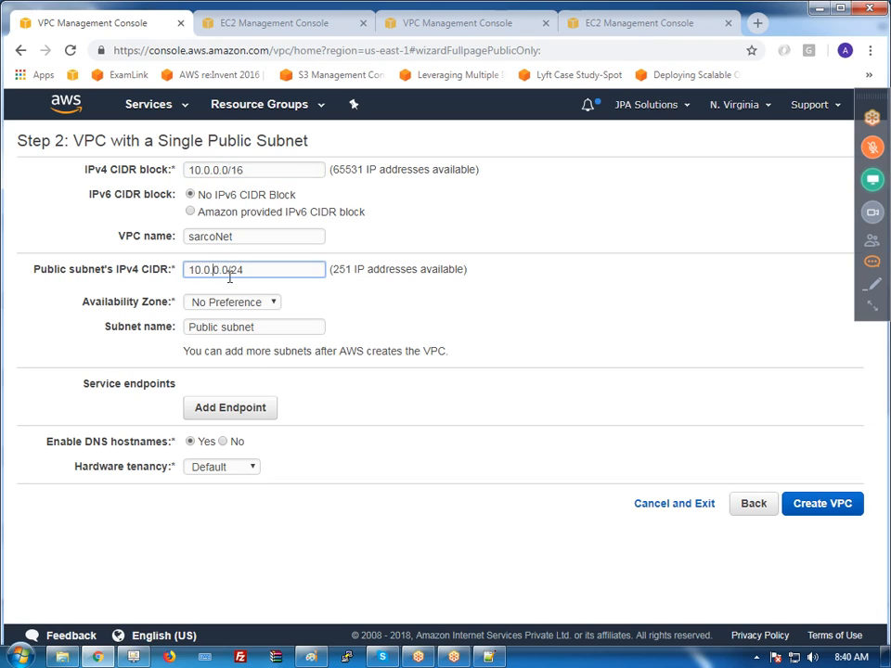
pyautogui.write('1')
pyautogui.click(260, 270)
pyautogui.hotkey('ctrl', 'a')
pyautogui.click(213, 311)
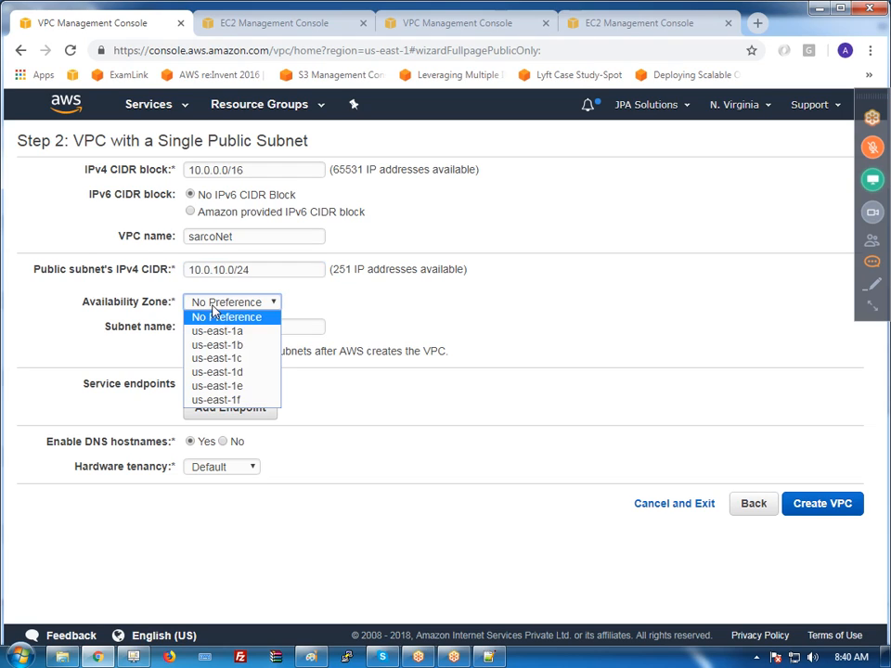
pyautogui.click(219, 331)
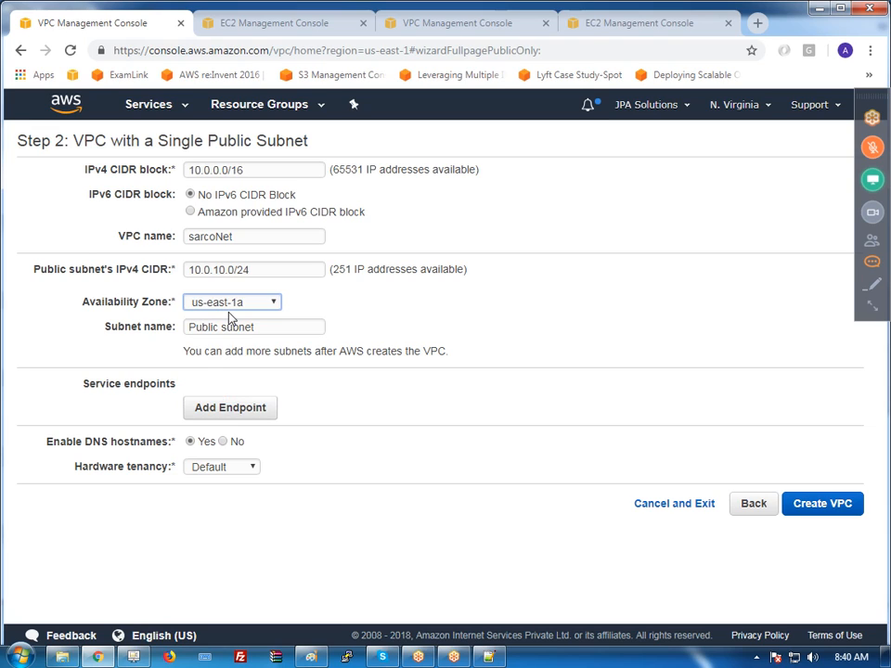
# Name the subnet SarcoNetPublic subnet and create the VPC, returning to the VPC list
pyautogui.click(189, 327)
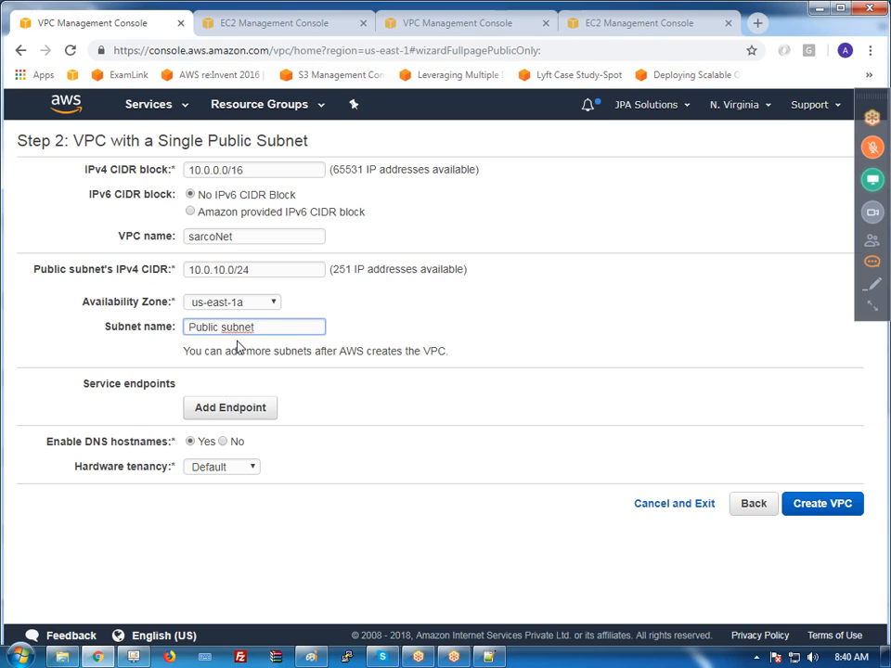
pyautogui.write('SarcoNet')
pyautogui.moveTo(189, 326); pyautogui.dragTo(232, 327)
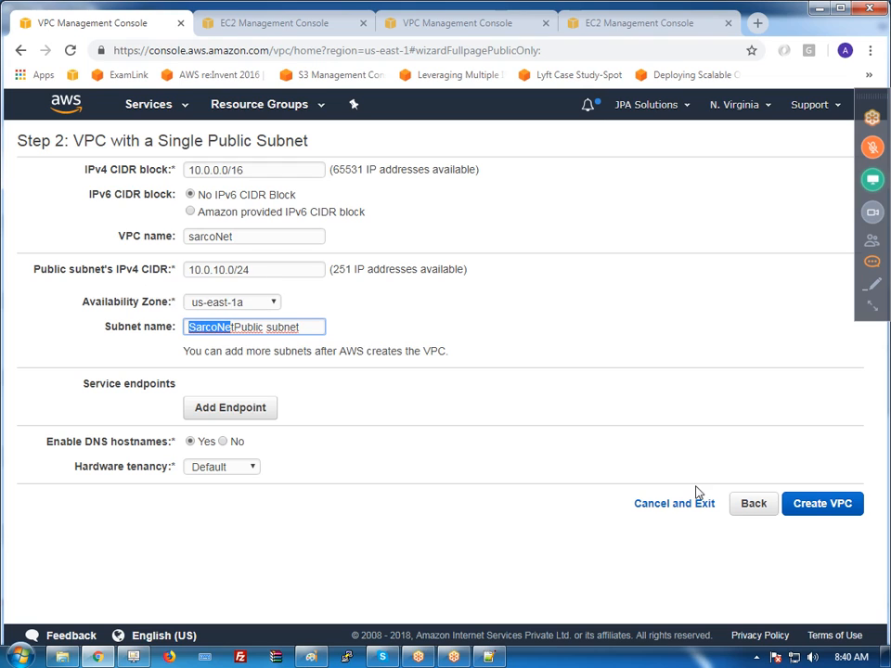
pyautogui.click(822, 511)
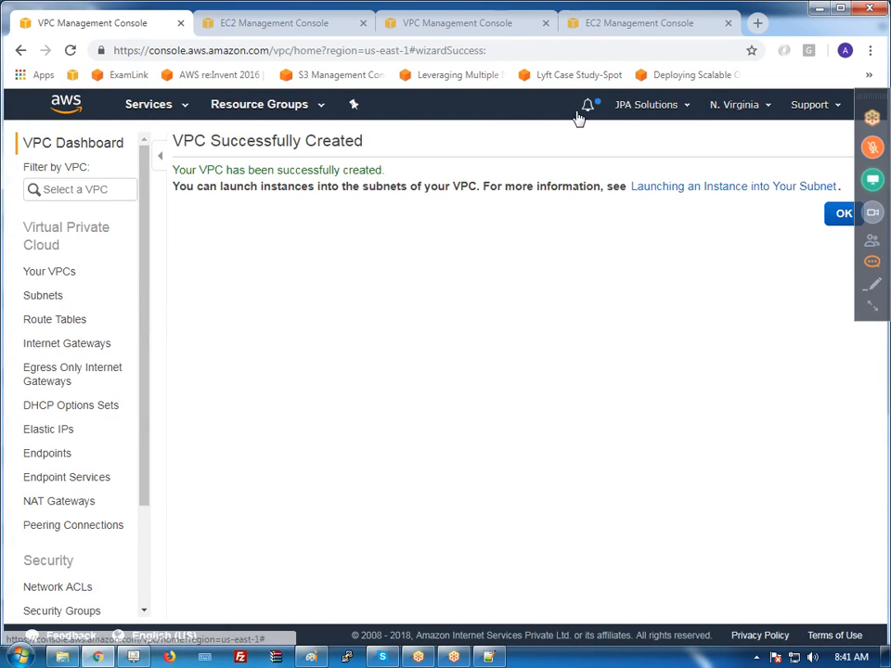
pyautogui.click(842, 214)
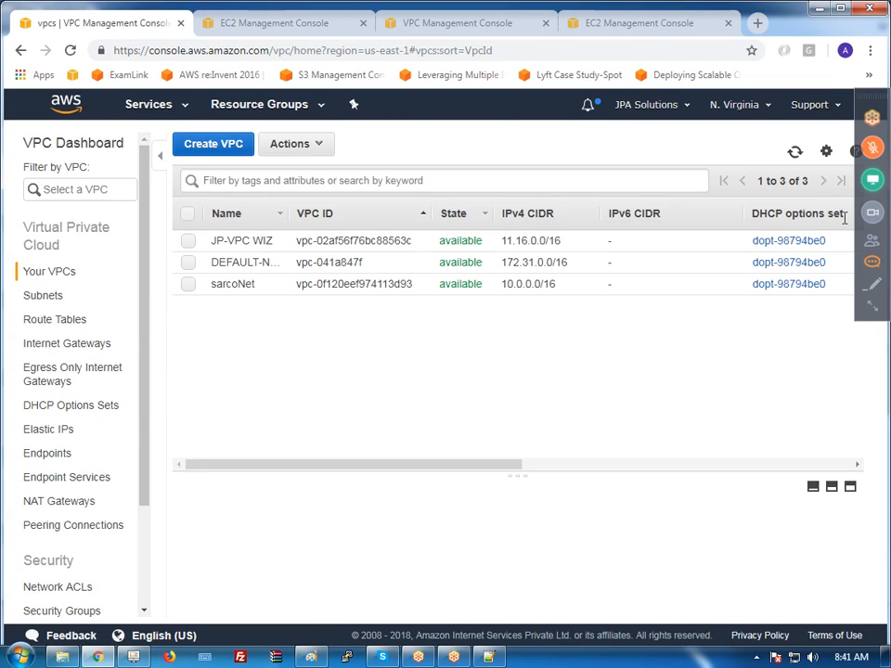
# Review the VPC lists in the N. Virginia and Oregon regions, refreshing the N. Virginia list
pyautogui.click(795, 156)
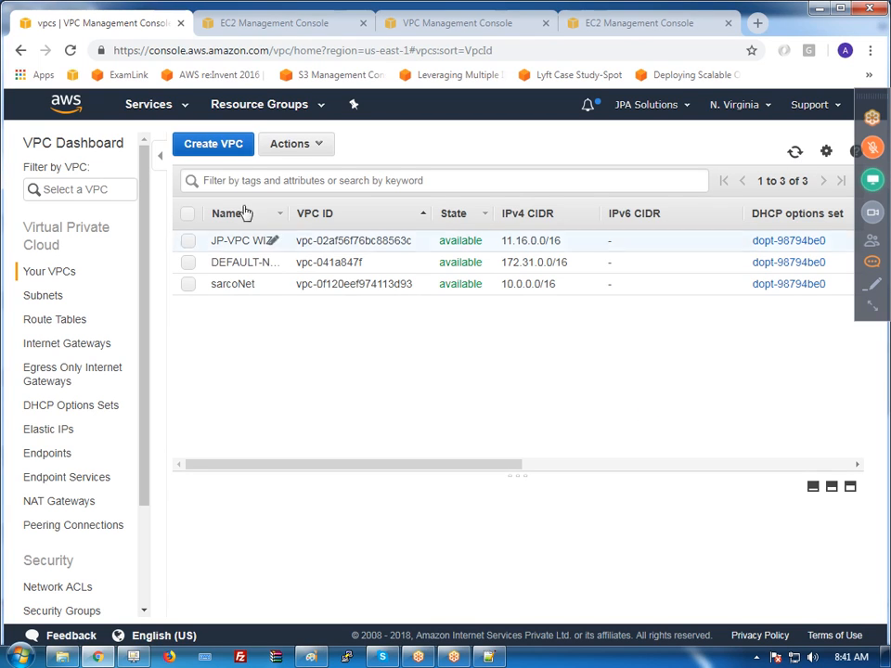
pyautogui.click(477, 26)
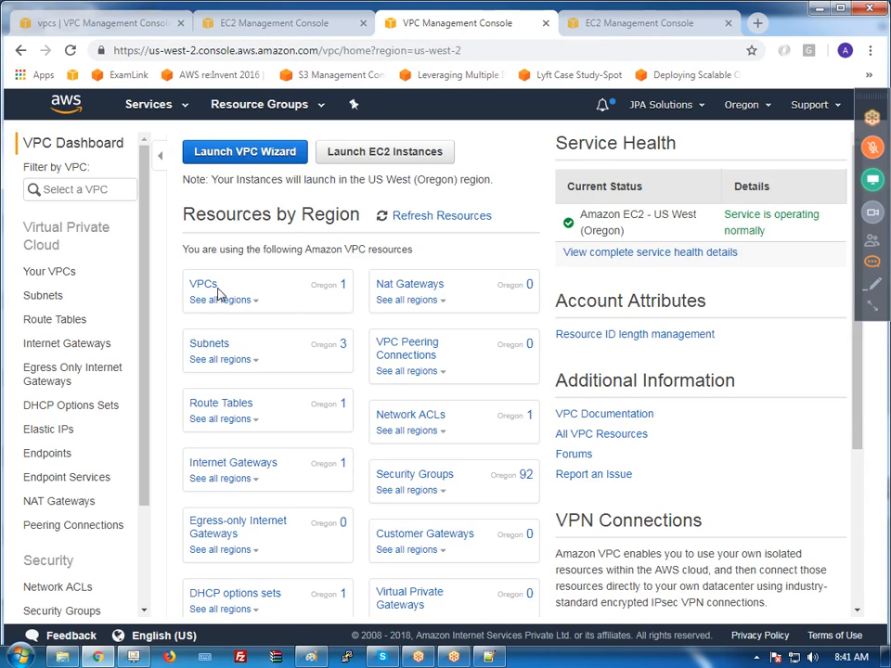
pyautogui.click(54, 278)
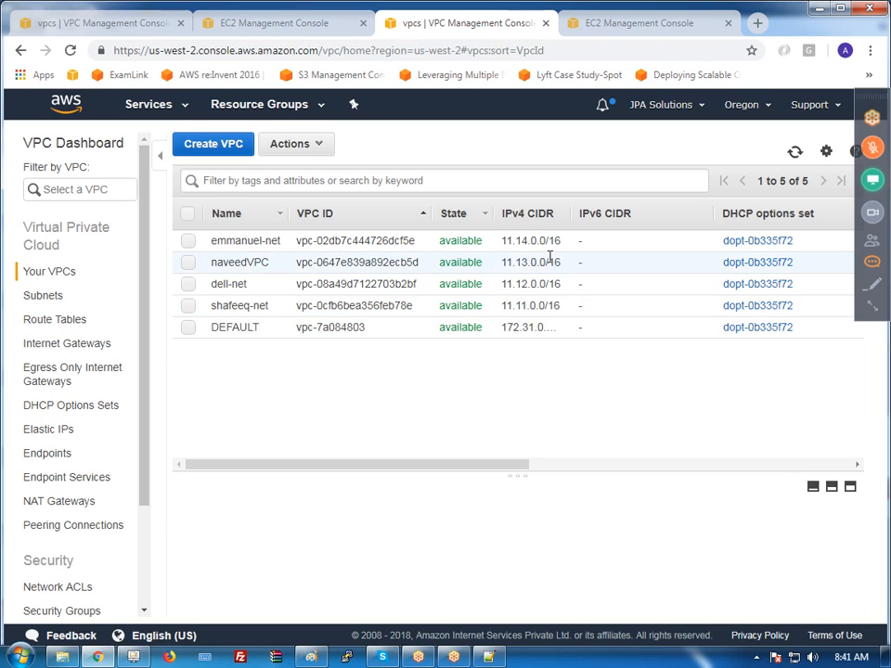
pyautogui.click(91, 26)
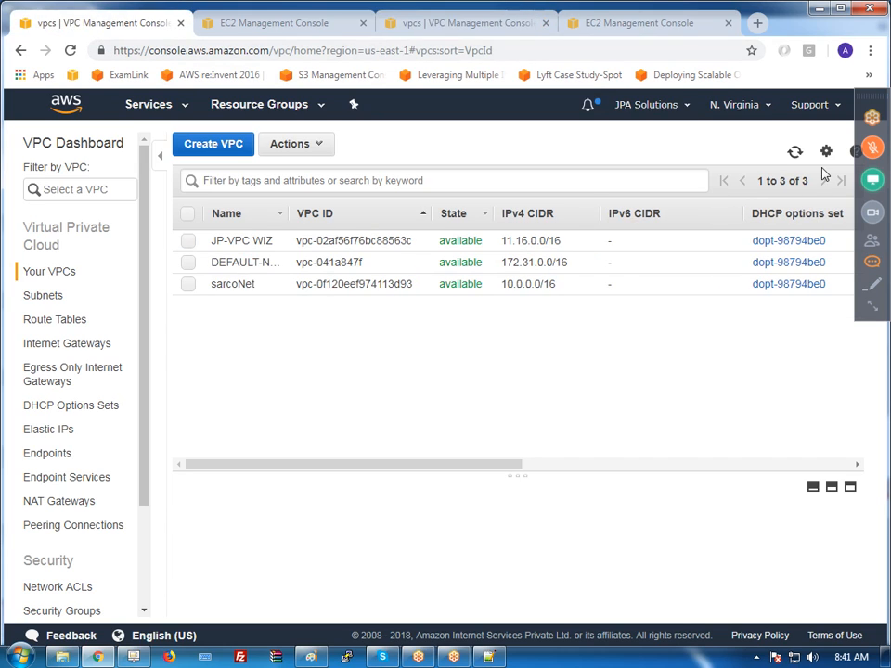
pyautogui.click(795, 154)
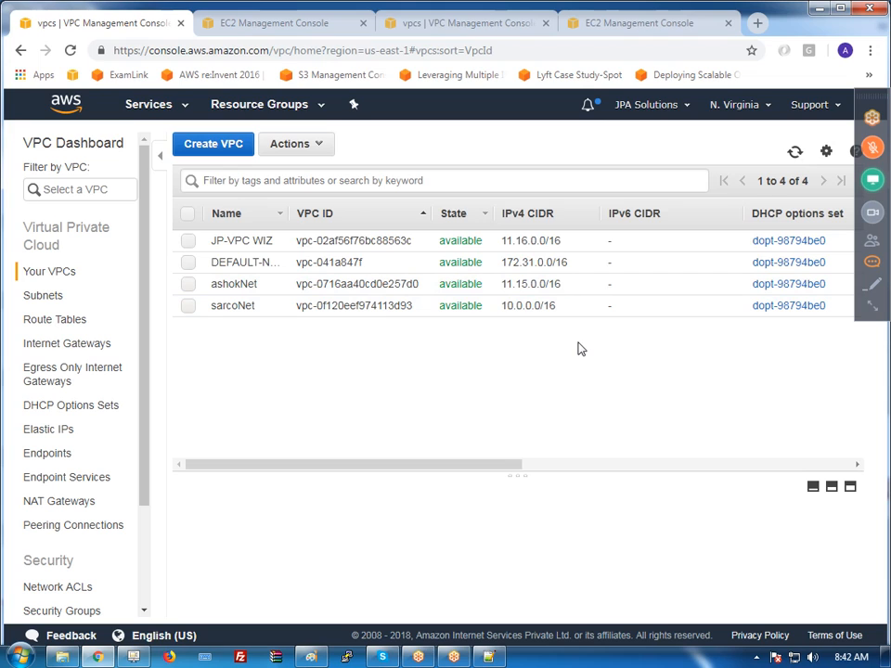
# Sort the route tables by main status and examine the subnet associations and routes of sarcoNet's non-main route table
pyautogui.click(36, 299)
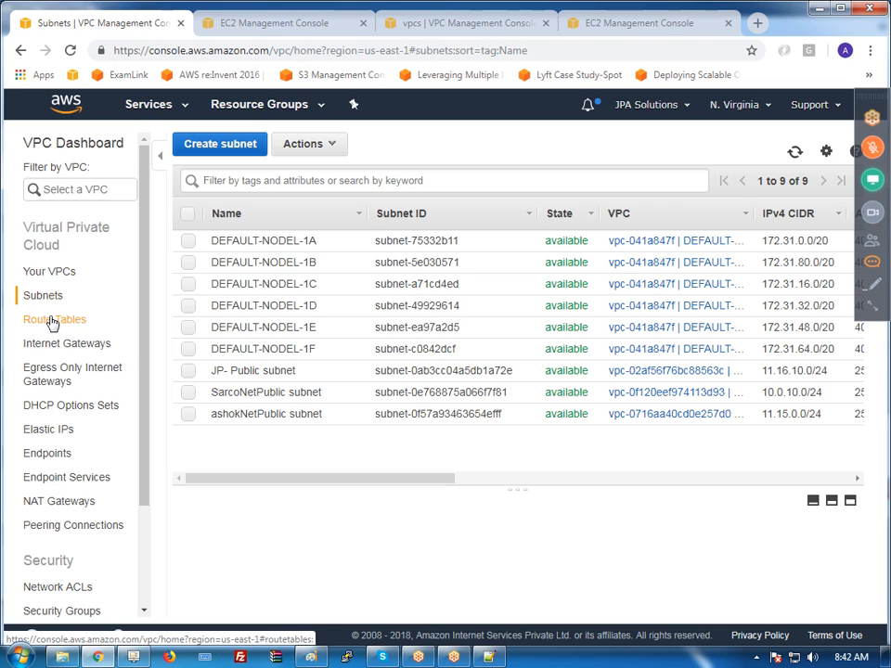
pyautogui.click(52, 321)
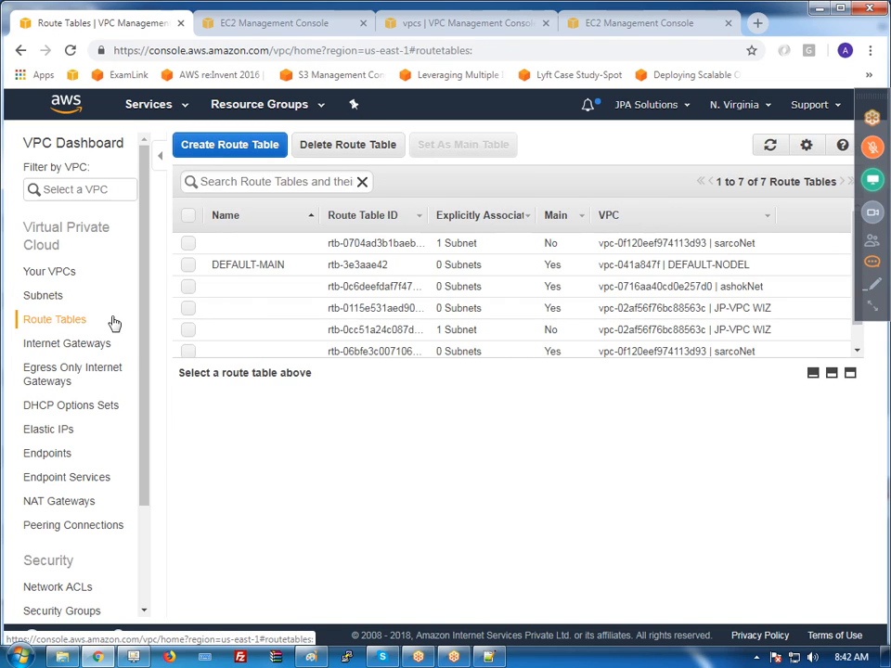
pyautogui.click(557, 218)
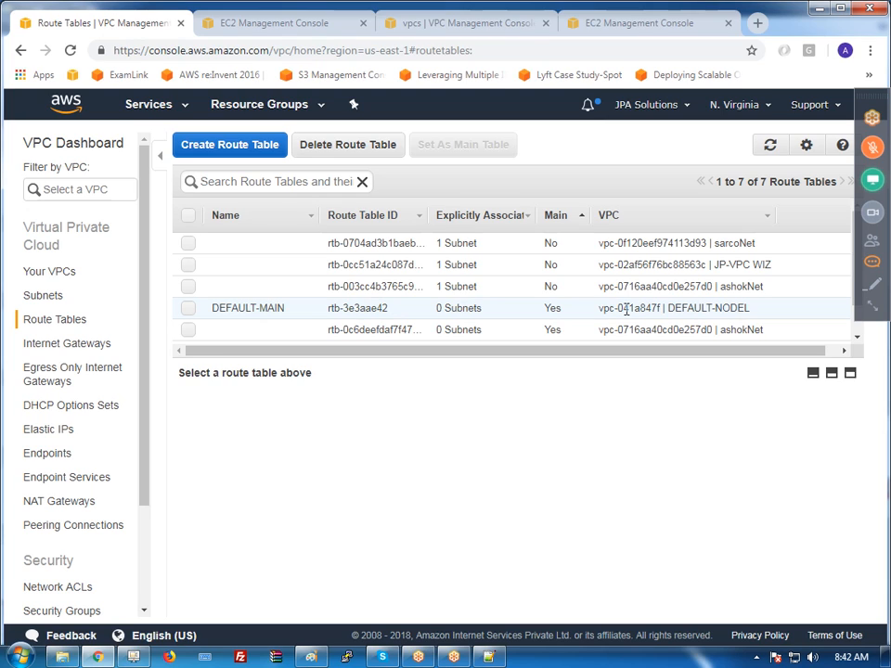
pyautogui.click(690, 241)
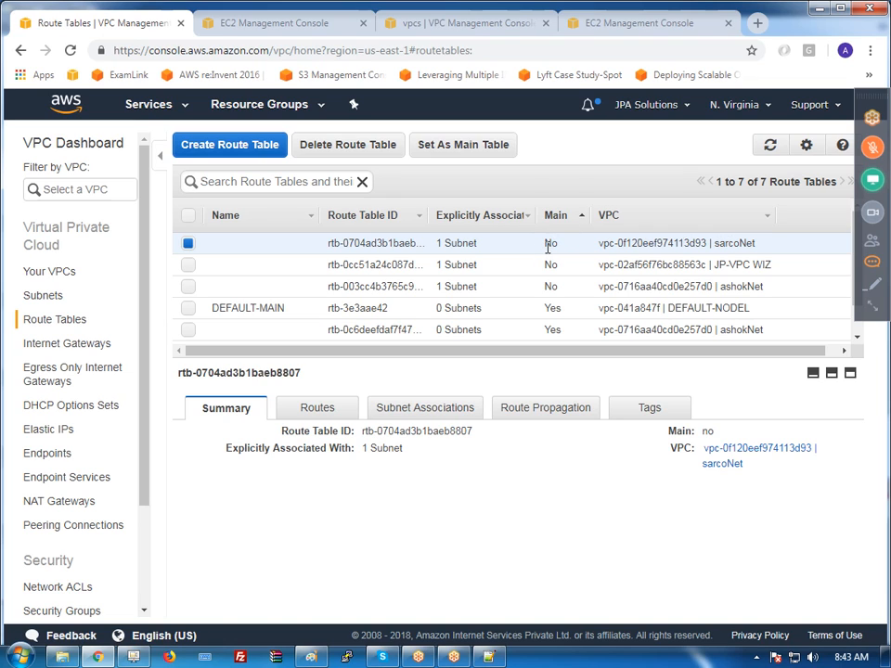
pyautogui.click(430, 410)
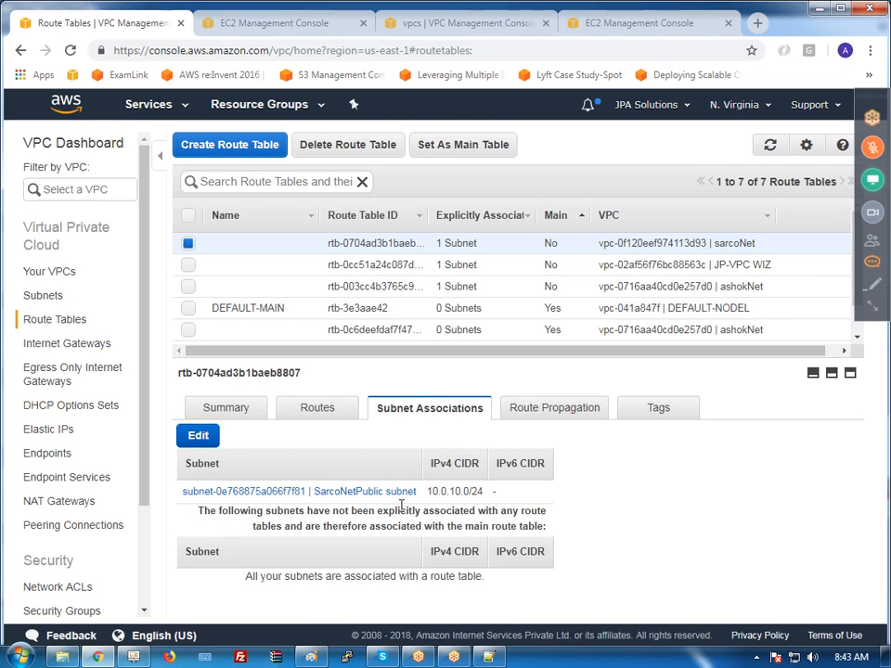
pyautogui.click(322, 409)
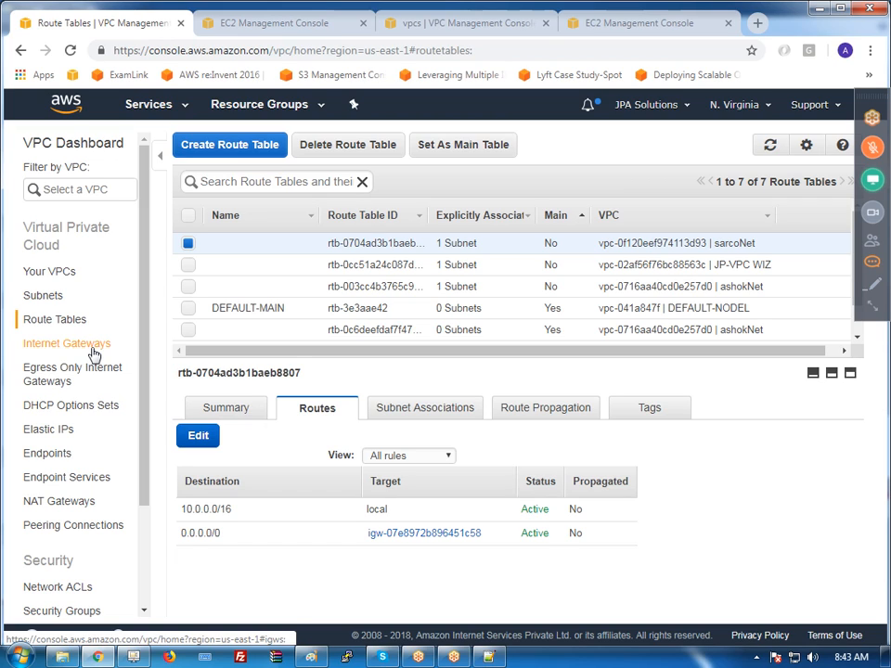
# Enable auto-assign public IPv4 address for the SarcoNetPublic subnet and save the setting
pyautogui.click(29, 299)
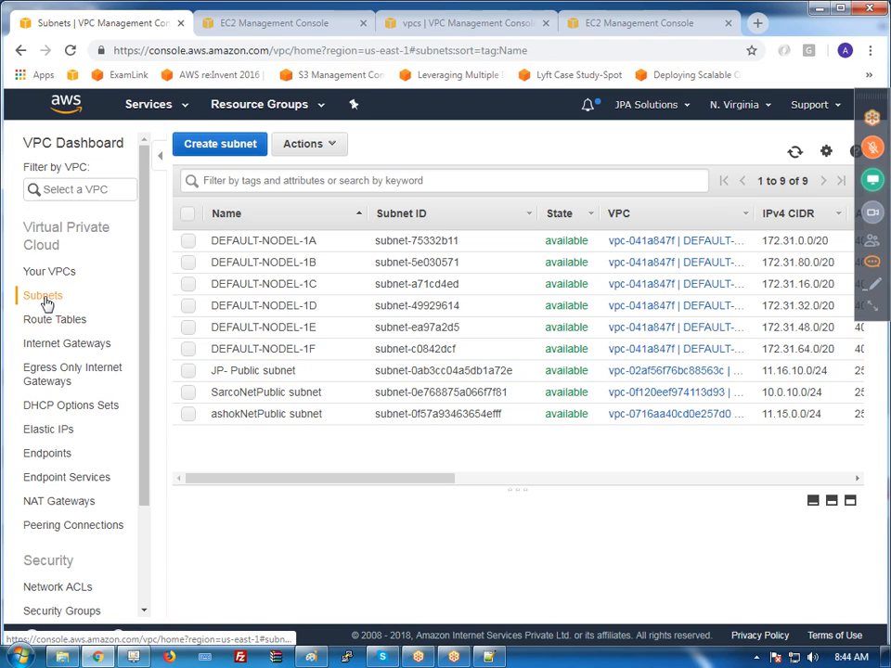
pyautogui.click(349, 374)
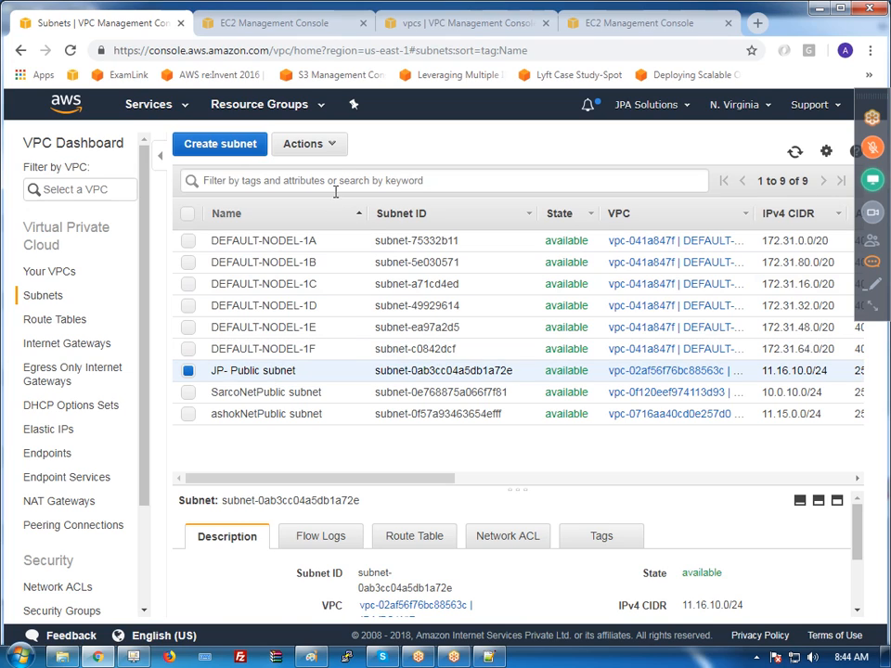
pyautogui.click(330, 147)
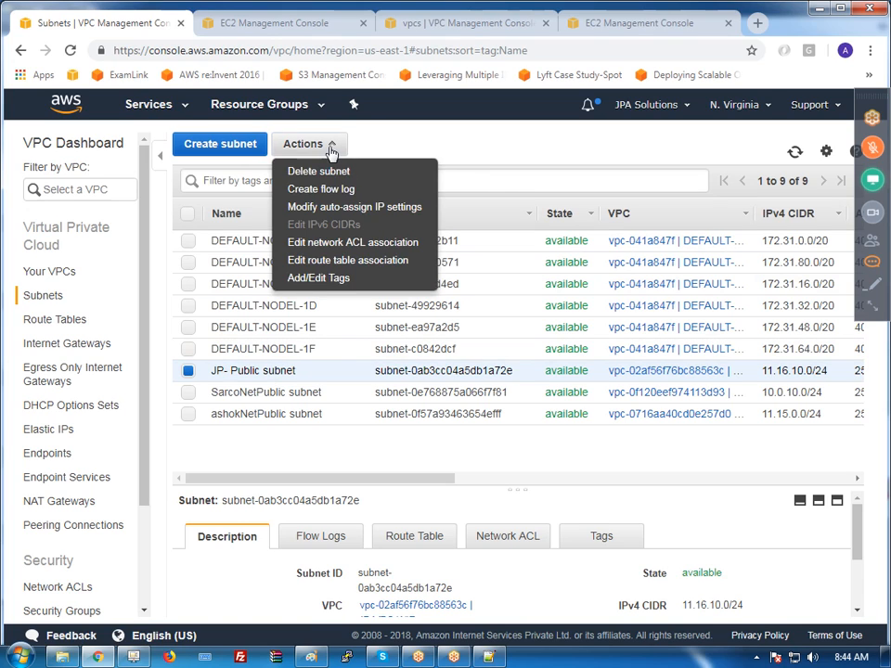
pyautogui.click(270, 393)
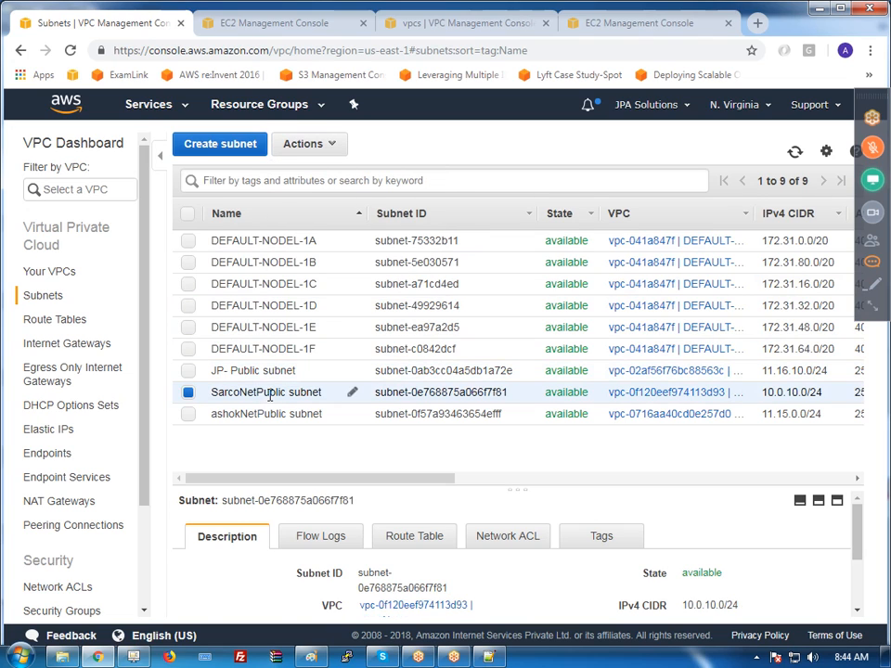
pyautogui.click(331, 146)
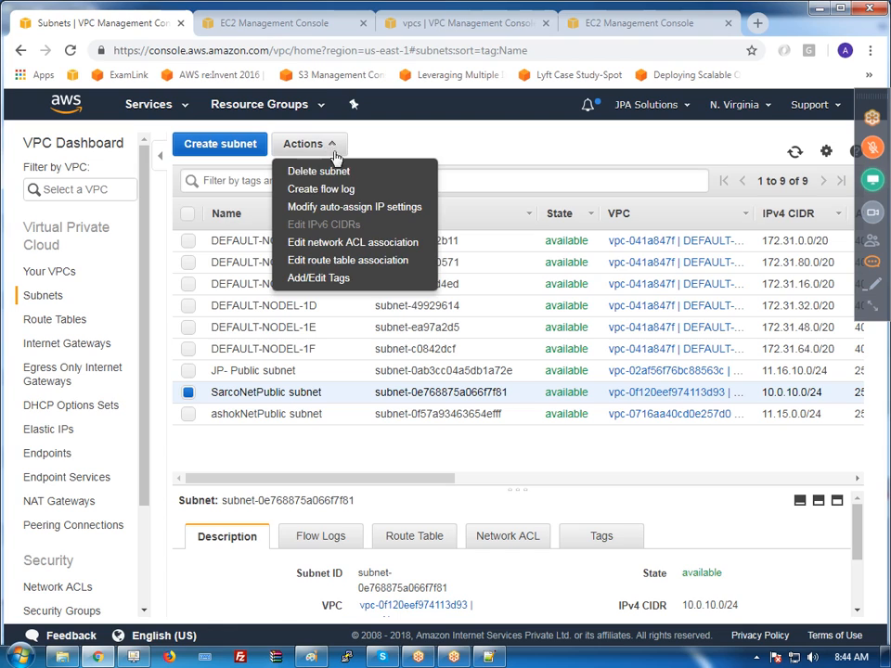
pyautogui.click(376, 213)
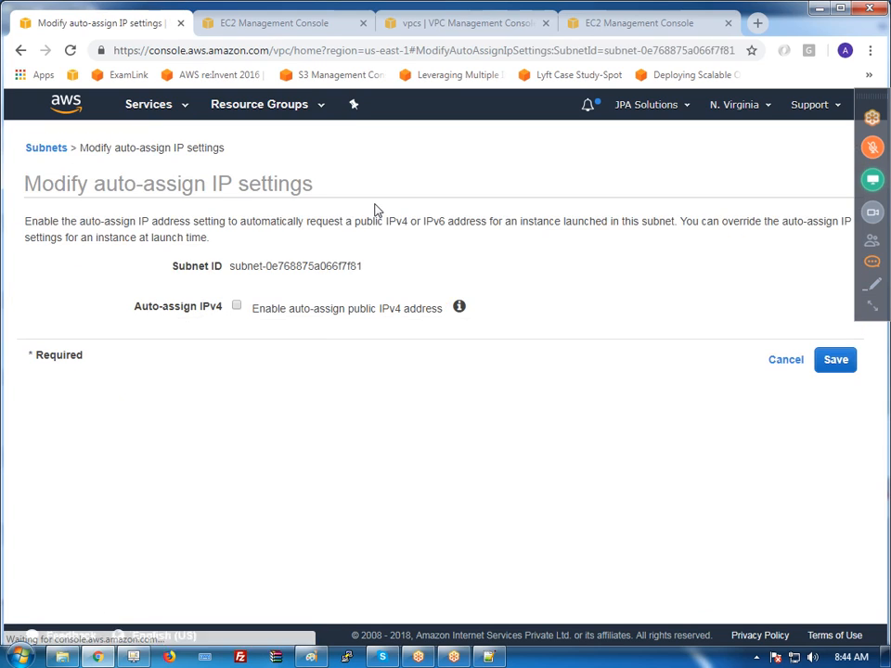
pyautogui.click(236, 308)
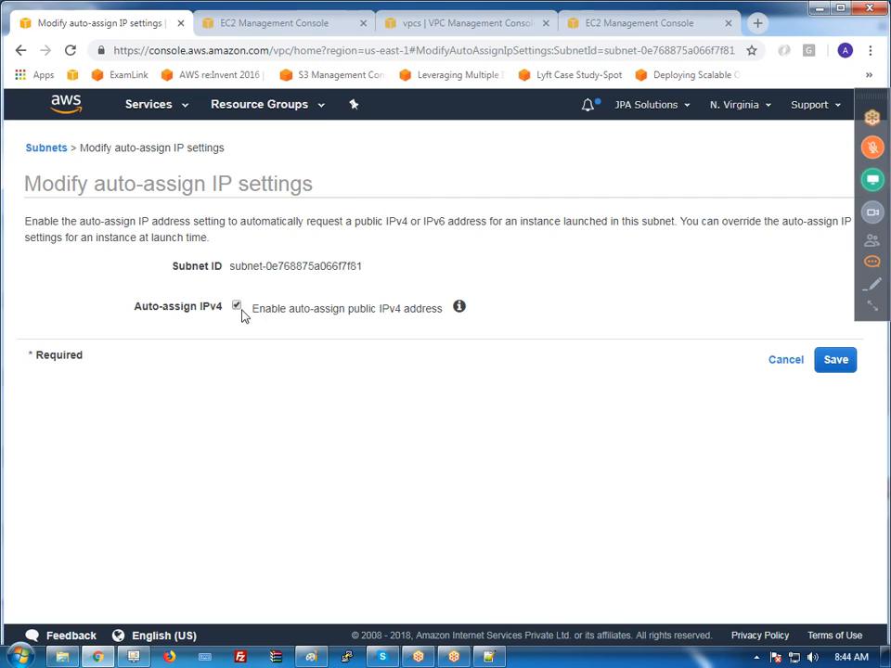
pyautogui.click(835, 362)
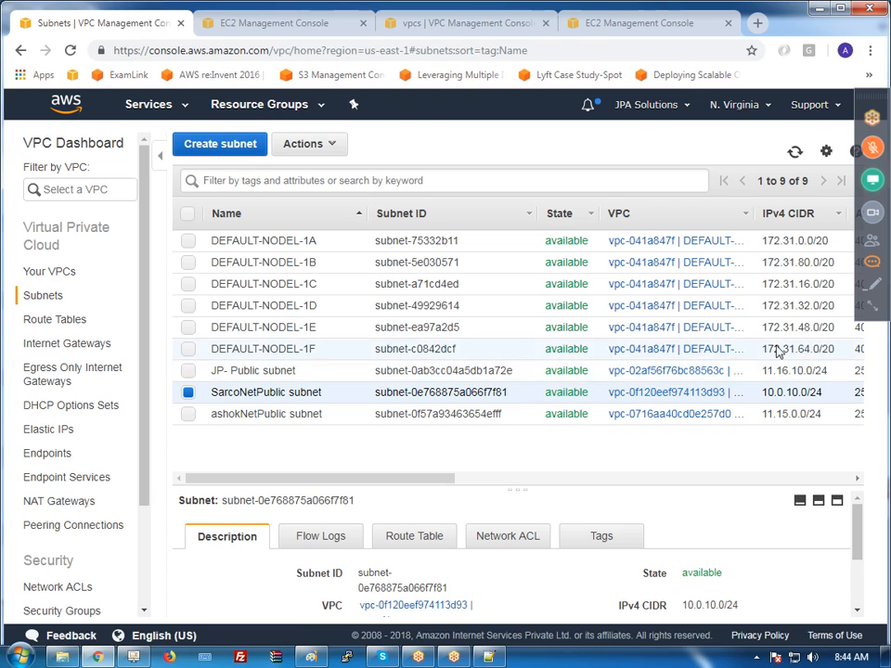
# Start creating a subnet with the name tag sarcoPrivateSubNet in the sarcoNet VPC
pyautogui.click(226, 145)
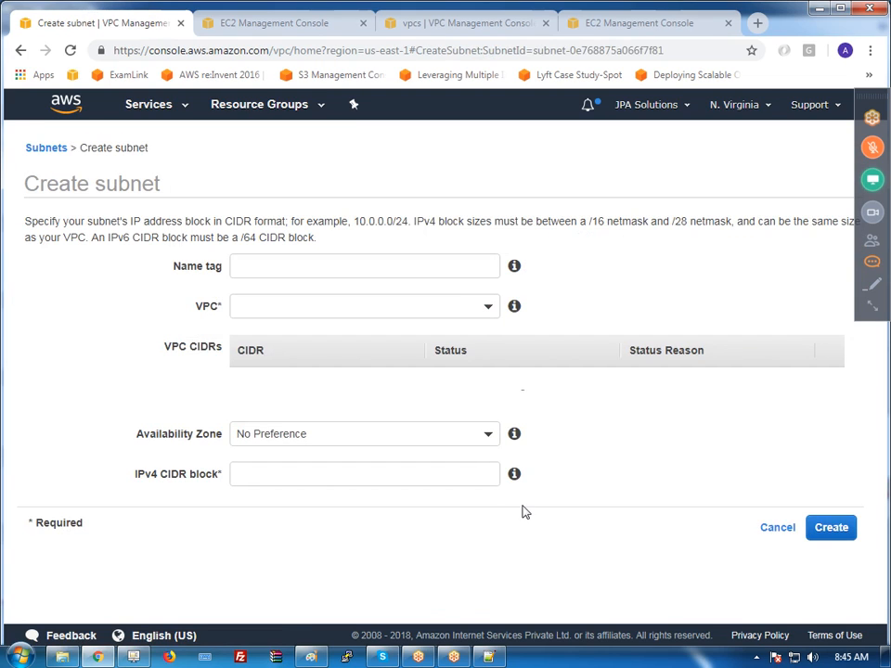
pyautogui.click(756, 657)
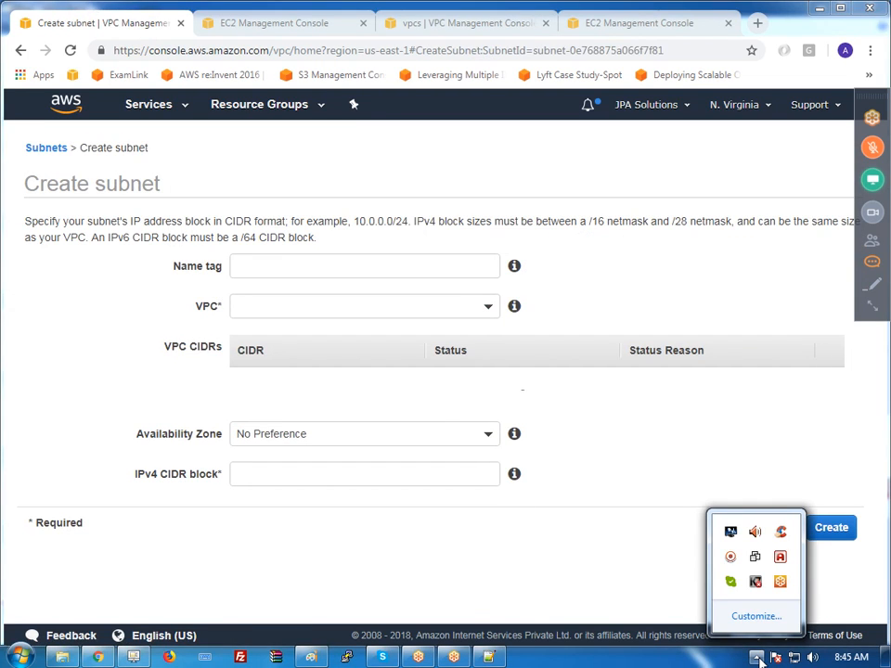
pyautogui.click(638, 301)
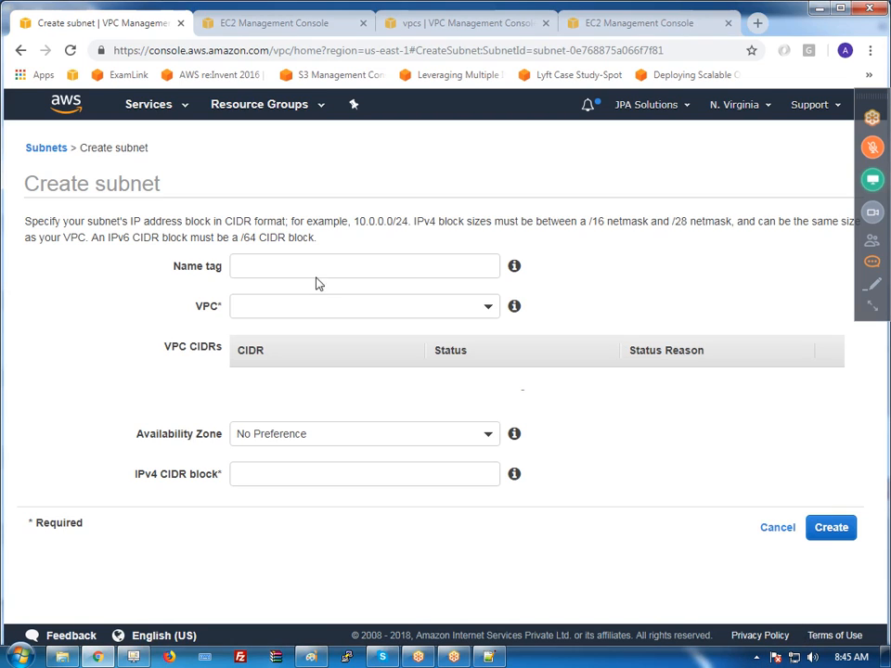
pyautogui.click(282, 265)
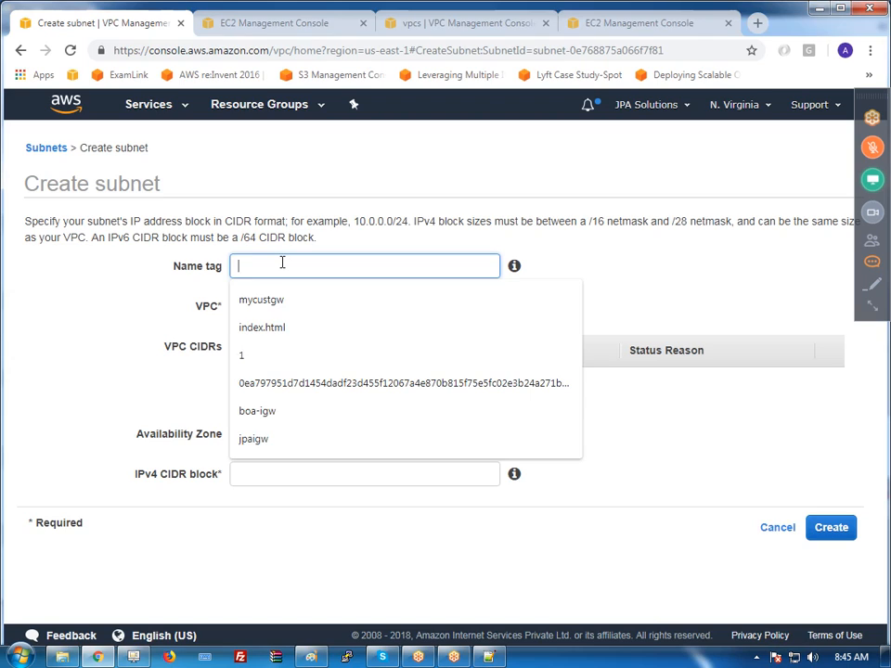
pyautogui.write('sarc')
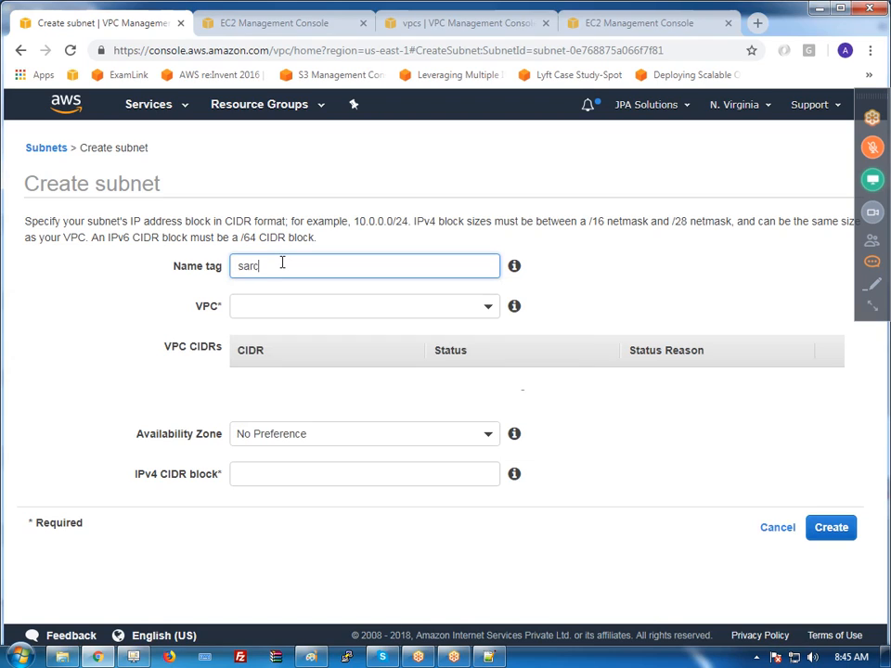
pyautogui.write('oPrivateSubNet')
pyautogui.click(304, 305)
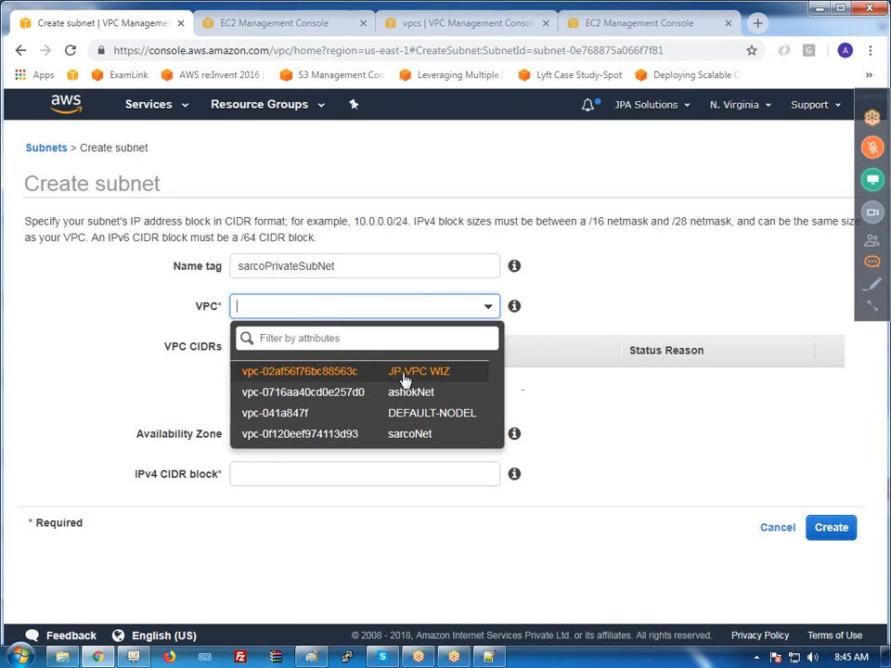
pyautogui.click(395, 433)
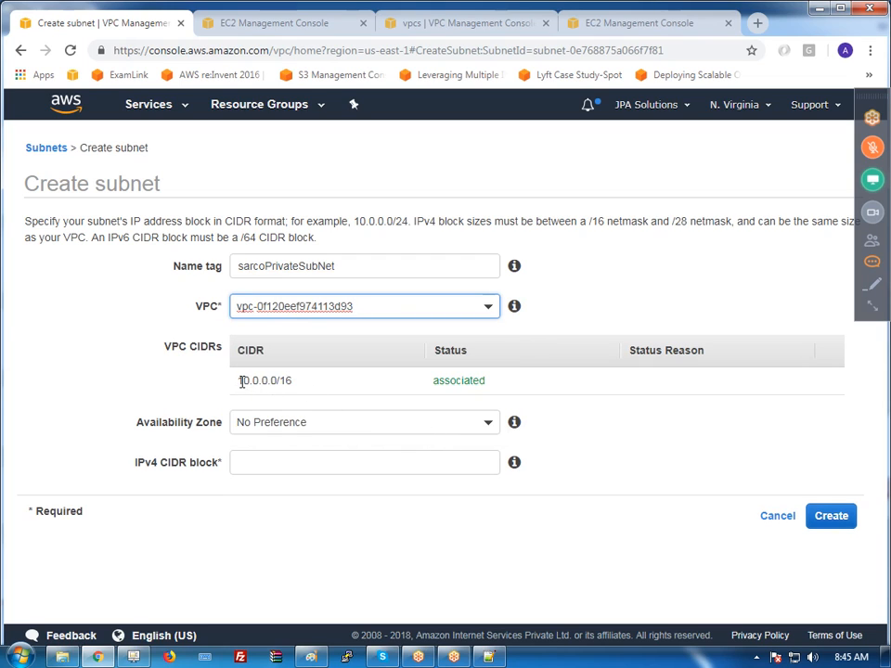
# Set the new private subnet's availability zone to us-east-1b
pyautogui.moveTo(243, 381); pyautogui.dragTo(300, 409)
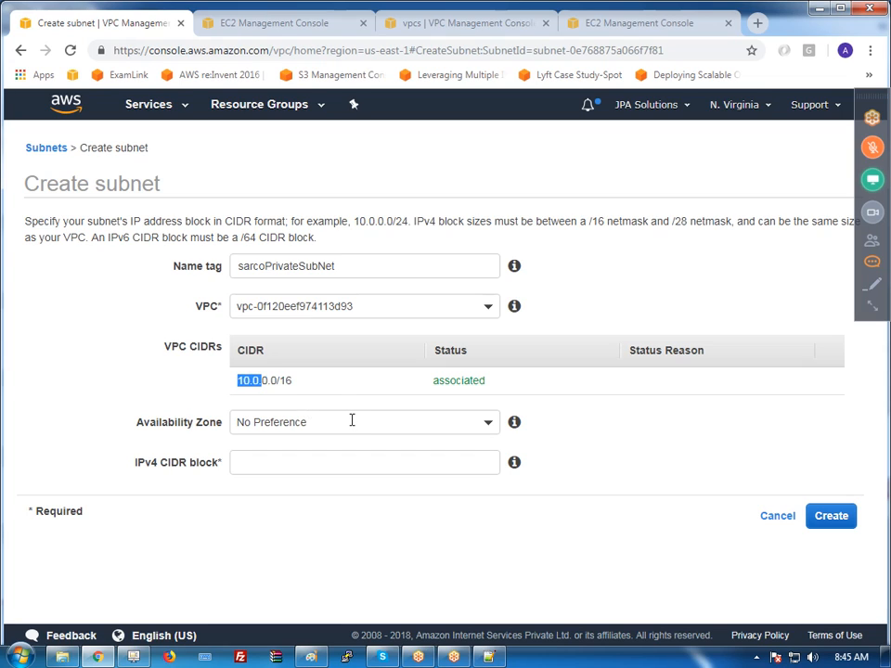
pyautogui.click(320, 423)
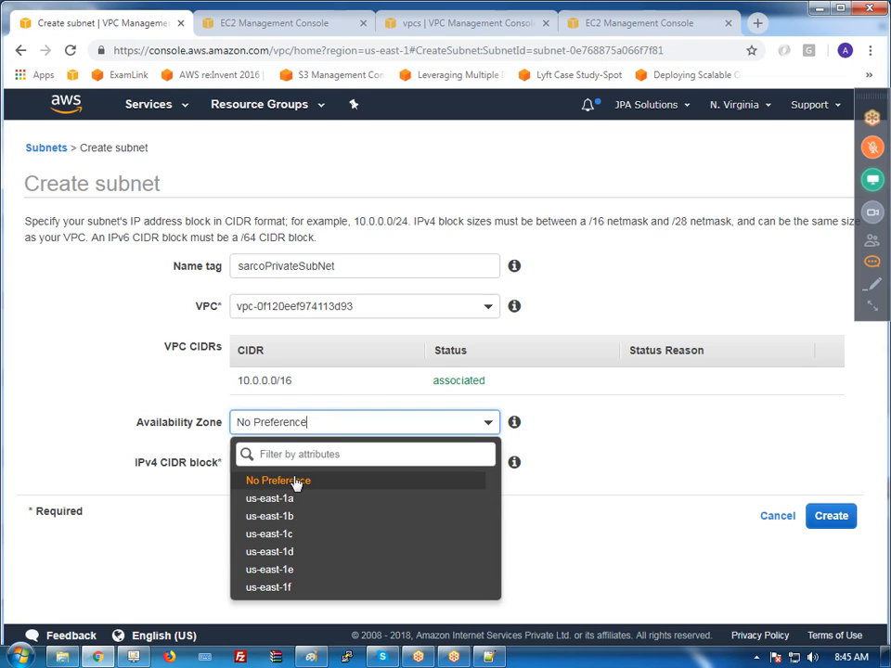
pyautogui.click(278, 515)
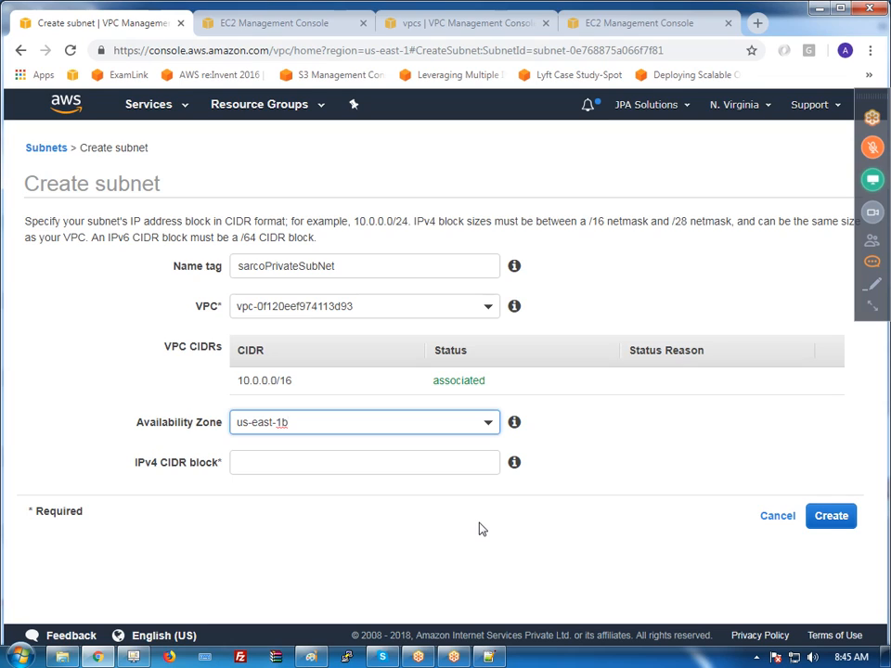
# Set the private subnet's IPv4 CIDR block to 10.0.20.0/24 and create it, returning to the subnet list
pyautogui.click(287, 462)
pyautogui.click(271, 537)
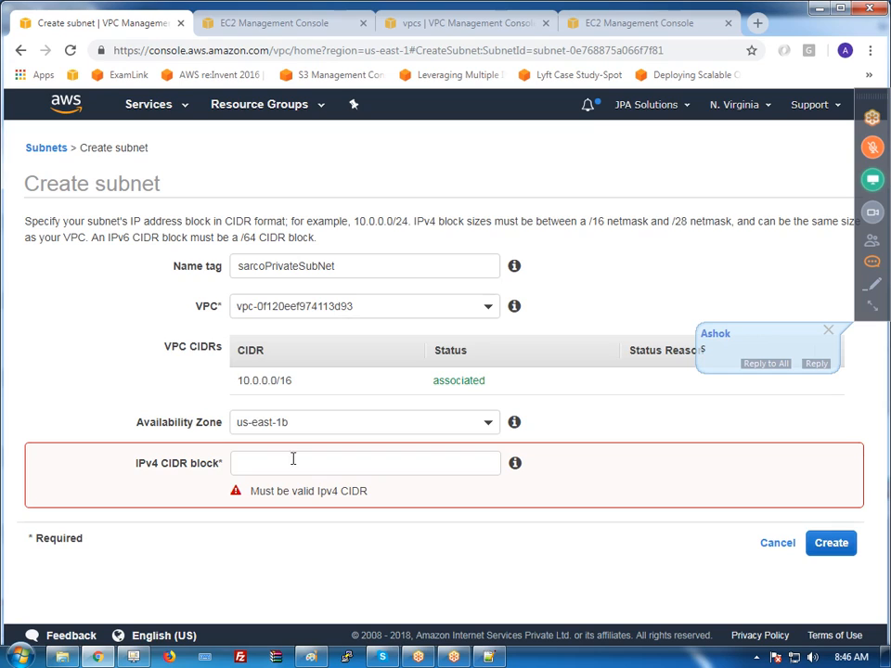
pyautogui.click(259, 461)
pyautogui.write('10.0.')
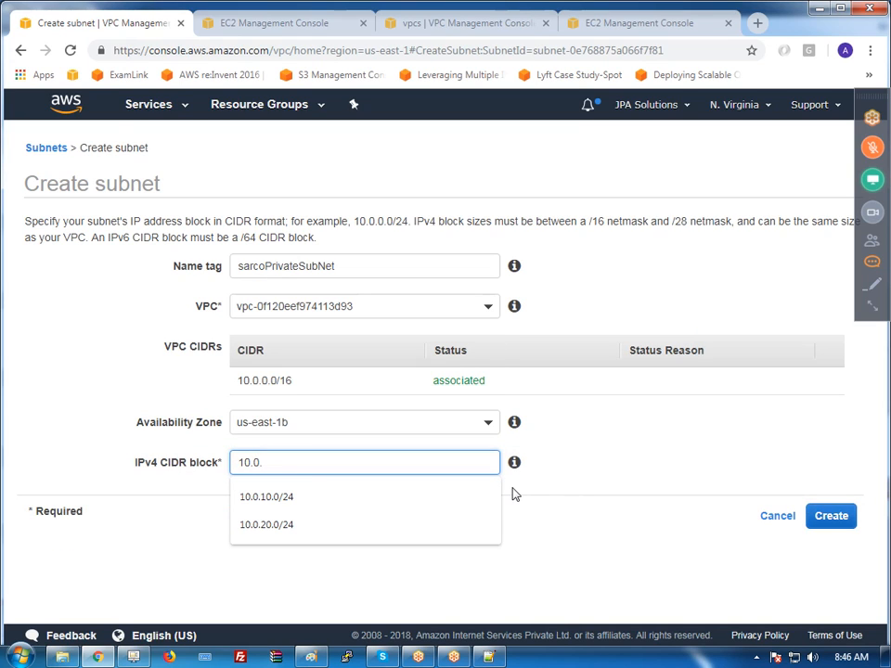
pyautogui.write('20.0/24')
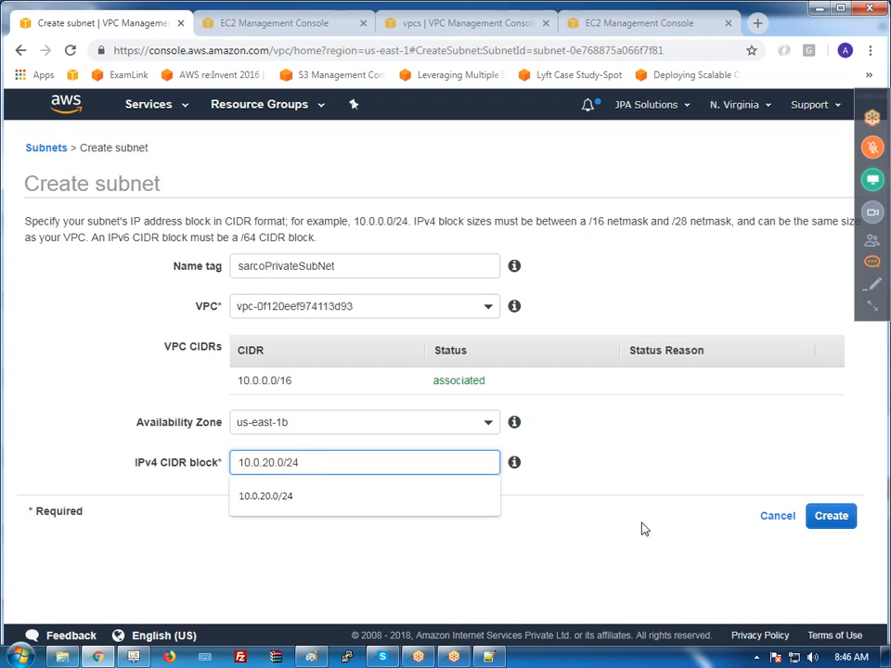
pyautogui.click(631, 560)
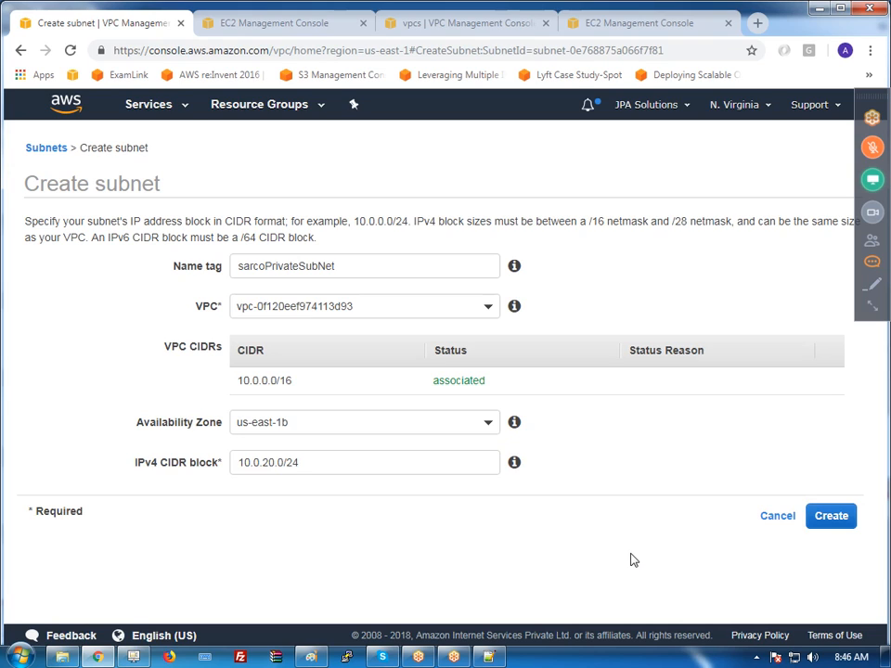
pyautogui.click(844, 524)
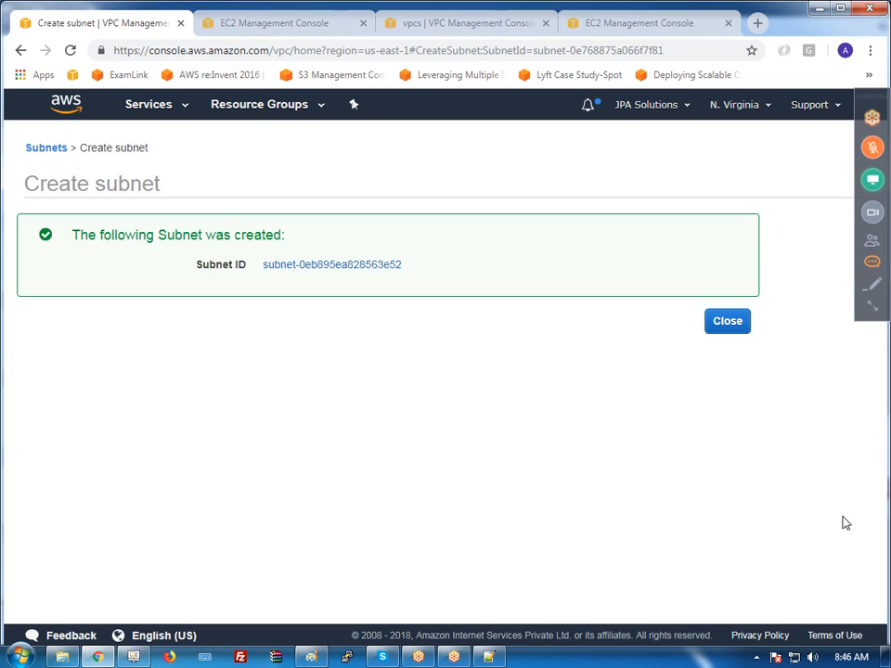
pyautogui.click(738, 327)
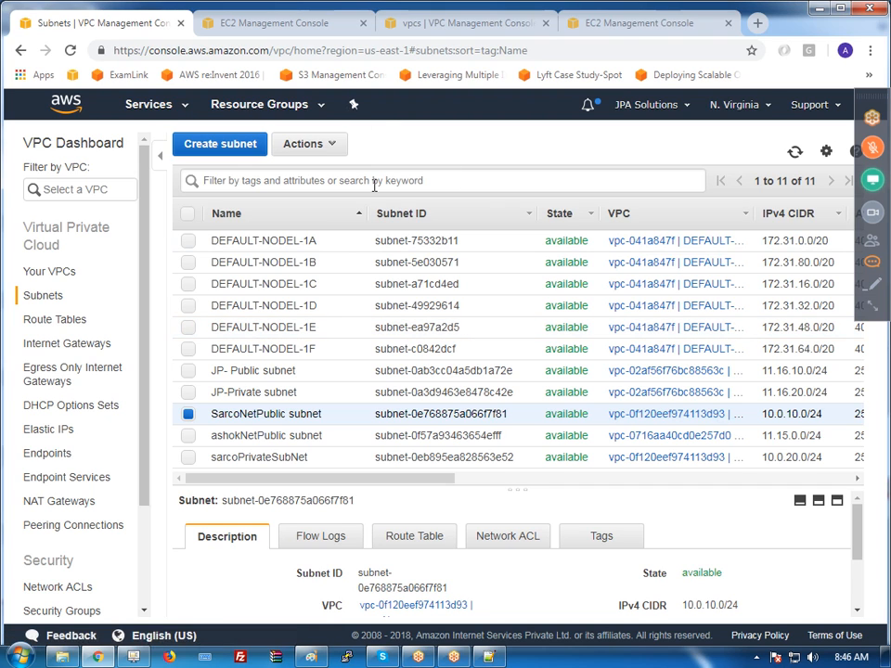
# Start launching an EC2 instance from Amazon Linux AMI 2018.03.0 with the t2.micro type, proceeding to the instance details
pyautogui.click(281, 30)
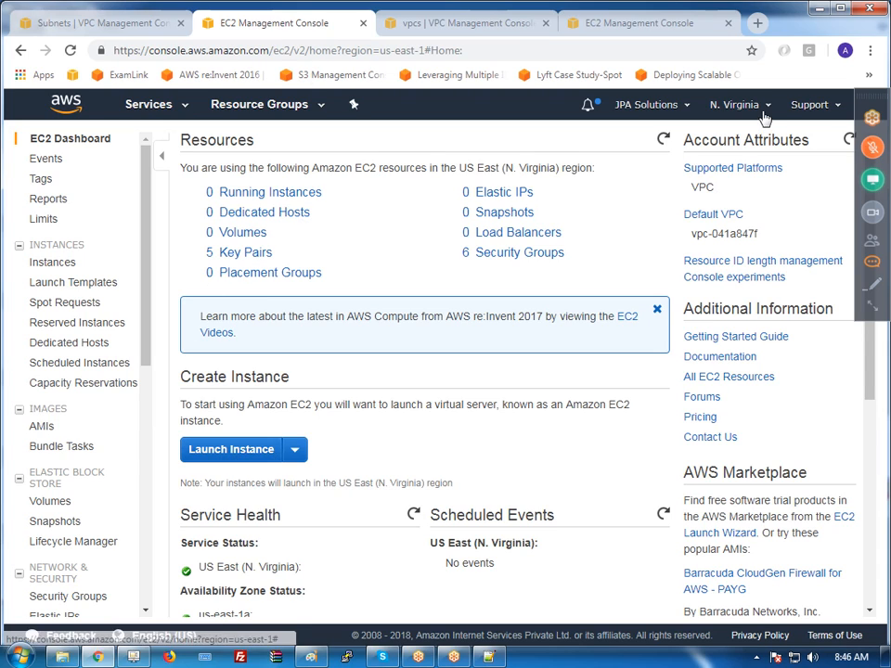
pyautogui.click(234, 450)
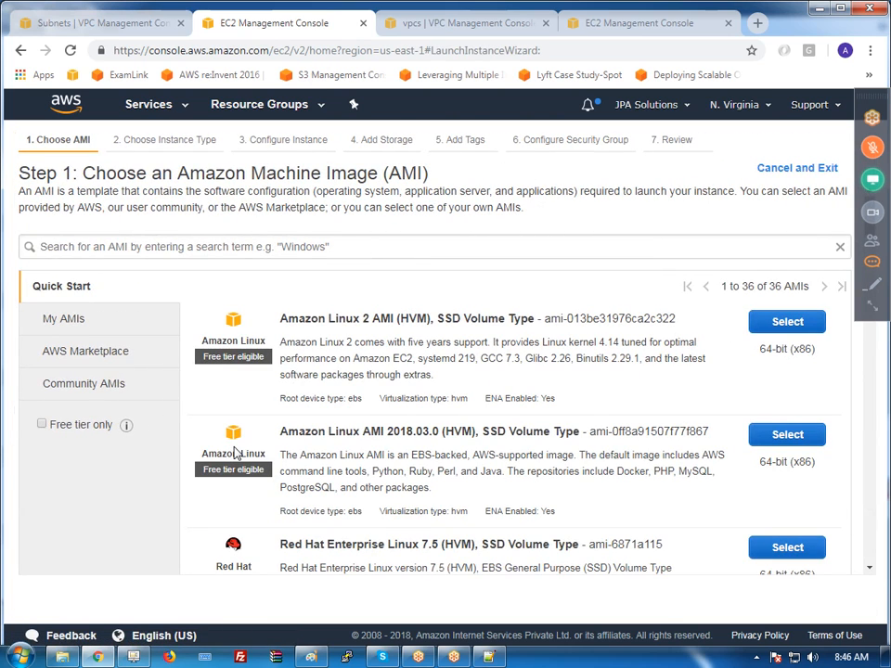
pyautogui.click(787, 434)
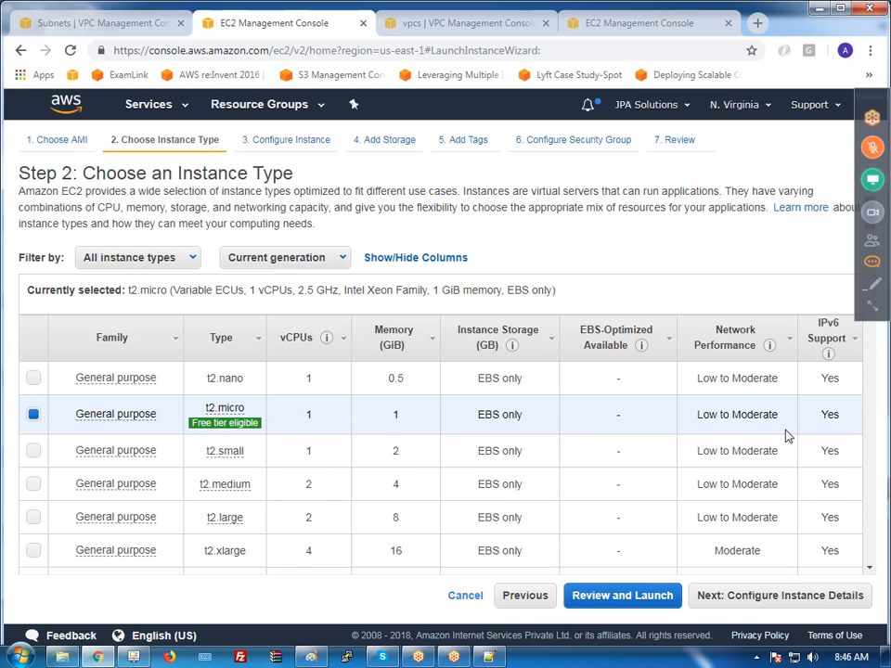
pyautogui.click(758, 597)
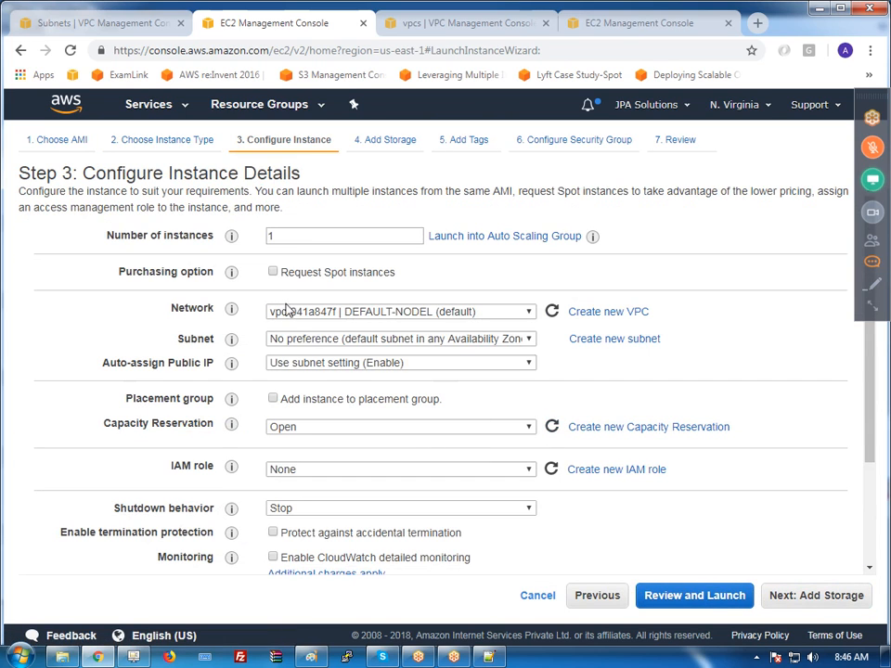
# Set the instance's network to the sarcoNet VPC with the SarcoNetPublic subnet and continue to storage
pyautogui.click(370, 312)
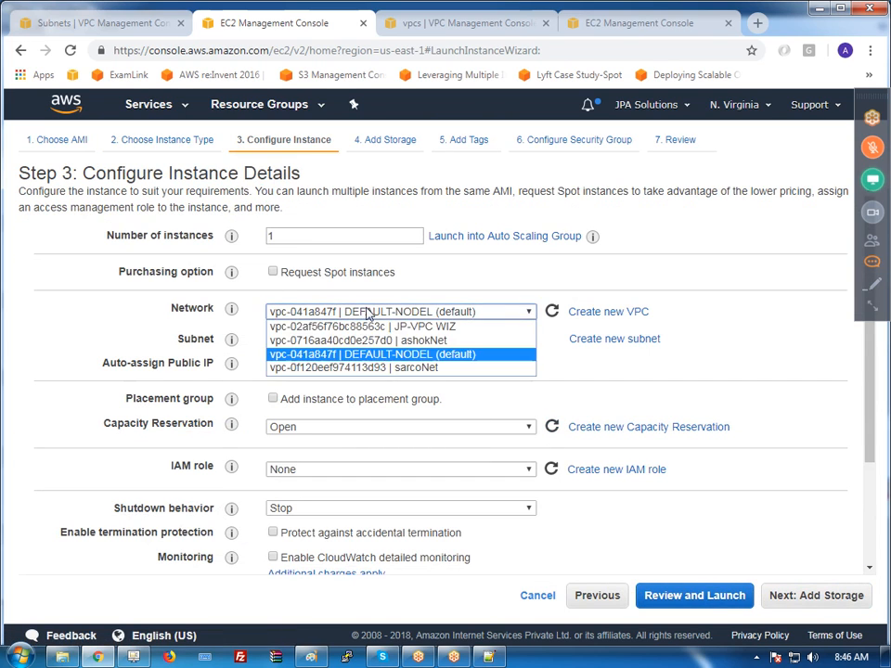
pyautogui.click(408, 368)
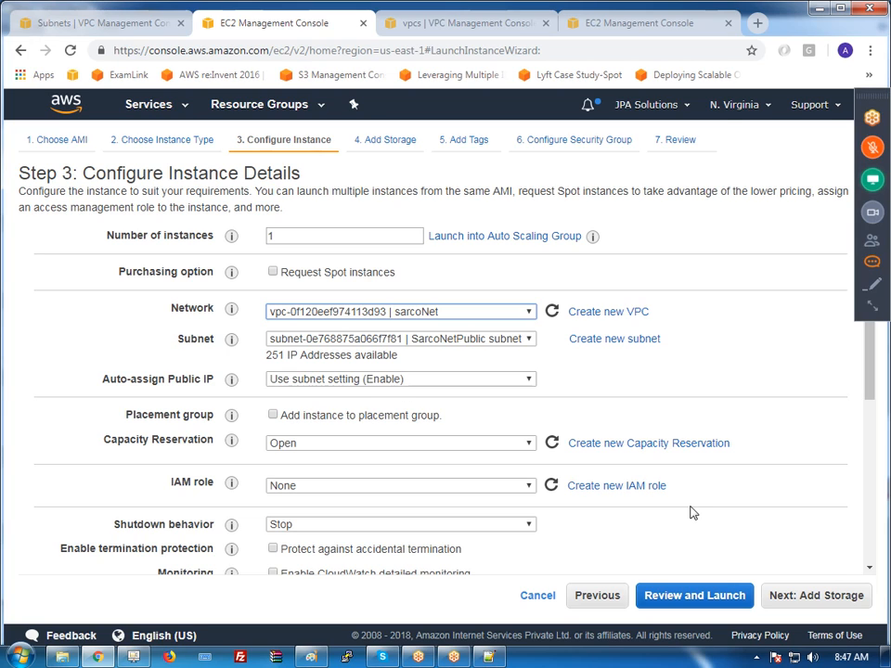
pyautogui.click(820, 600)
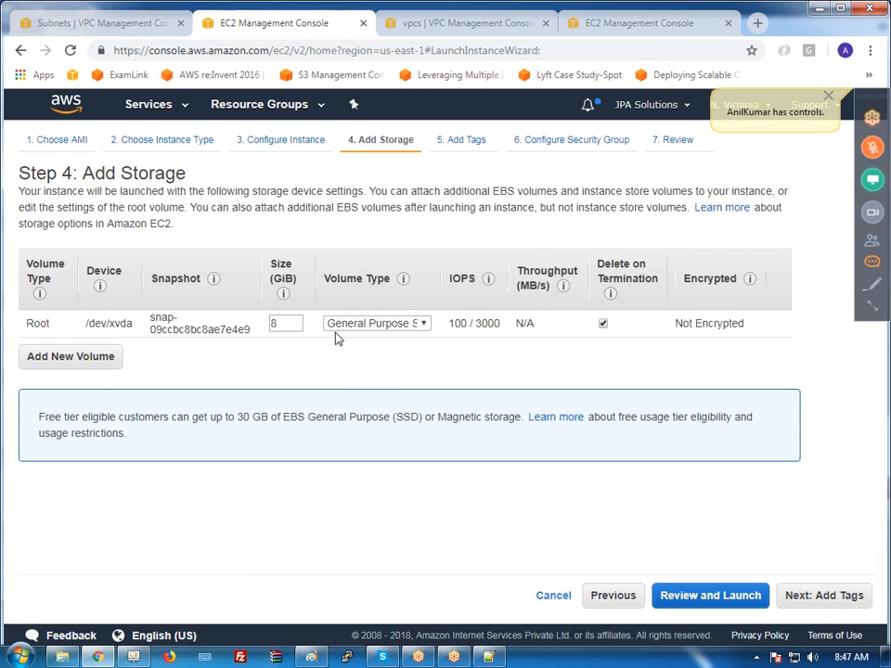
# Keep the default storage and add an instance tag with key Name and value sarcoBastionHost
pyautogui.click(833, 597)
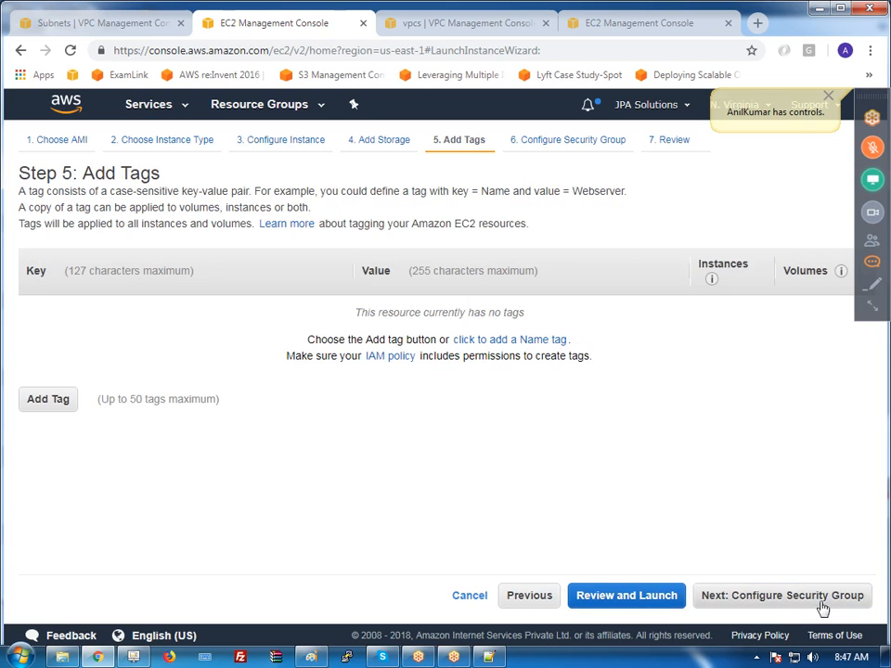
pyautogui.click(56, 405)
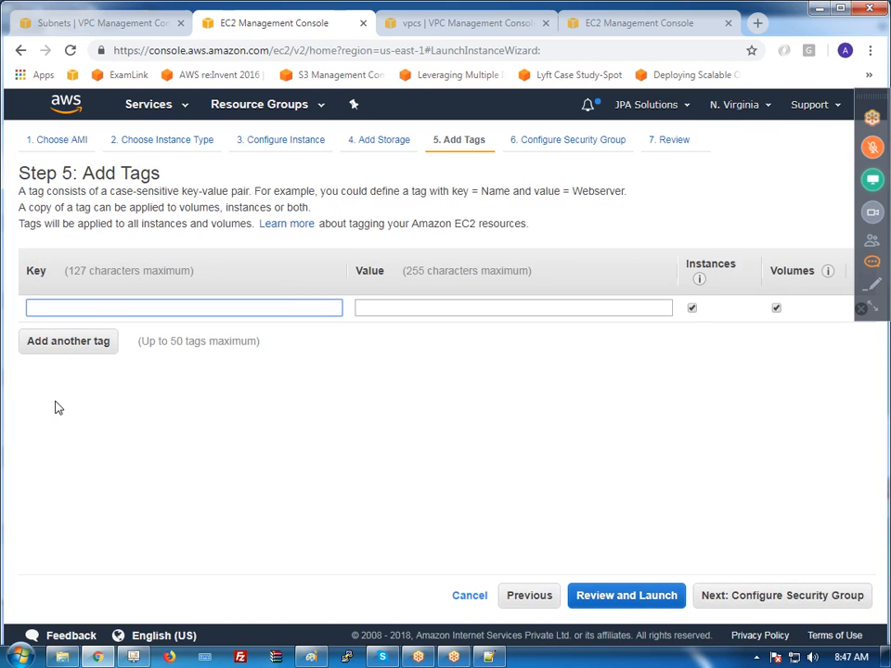
pyautogui.write('N')
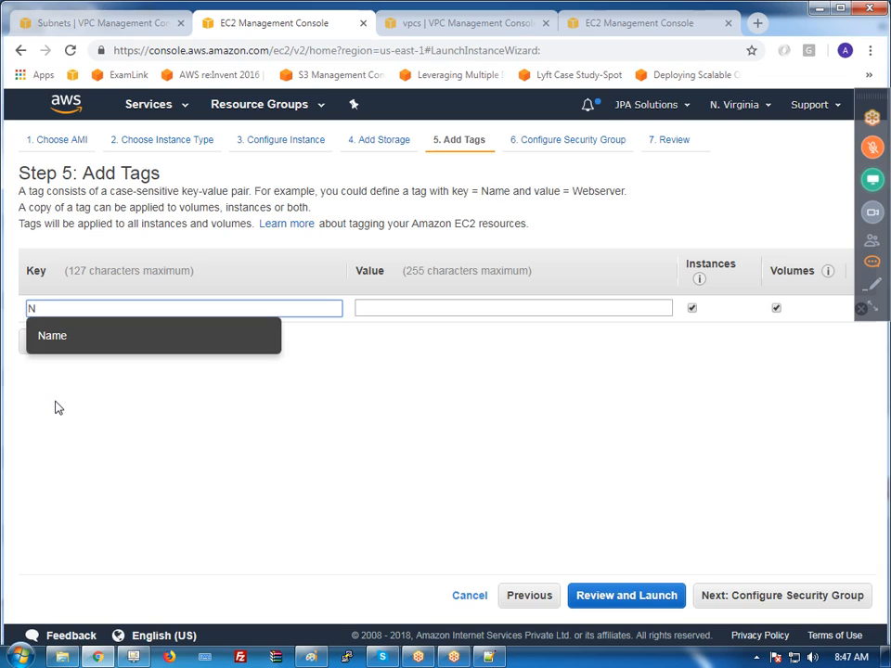
pyautogui.write('ame')
pyautogui.press('Tab')
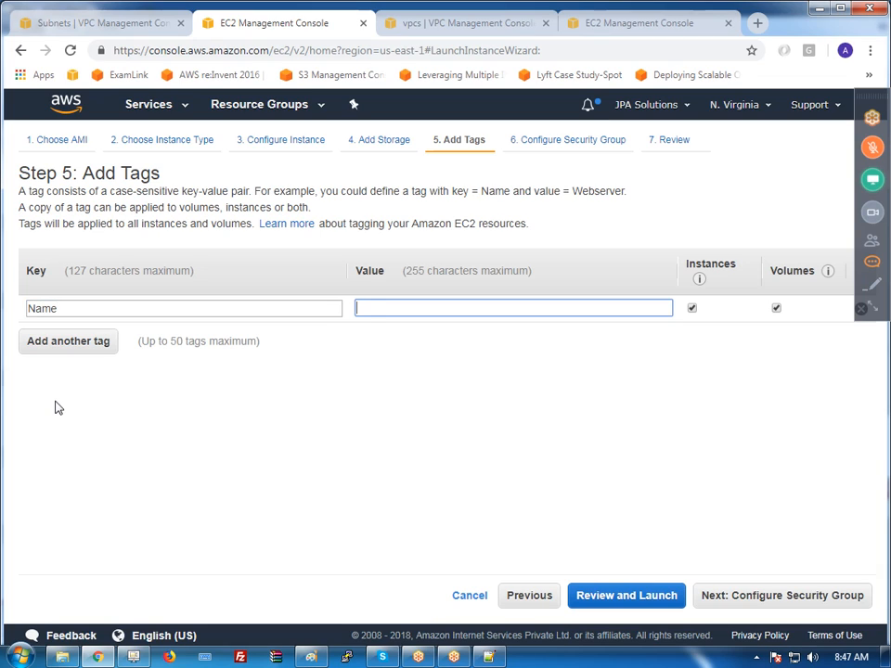
pyautogui.write('sarcoBastion')
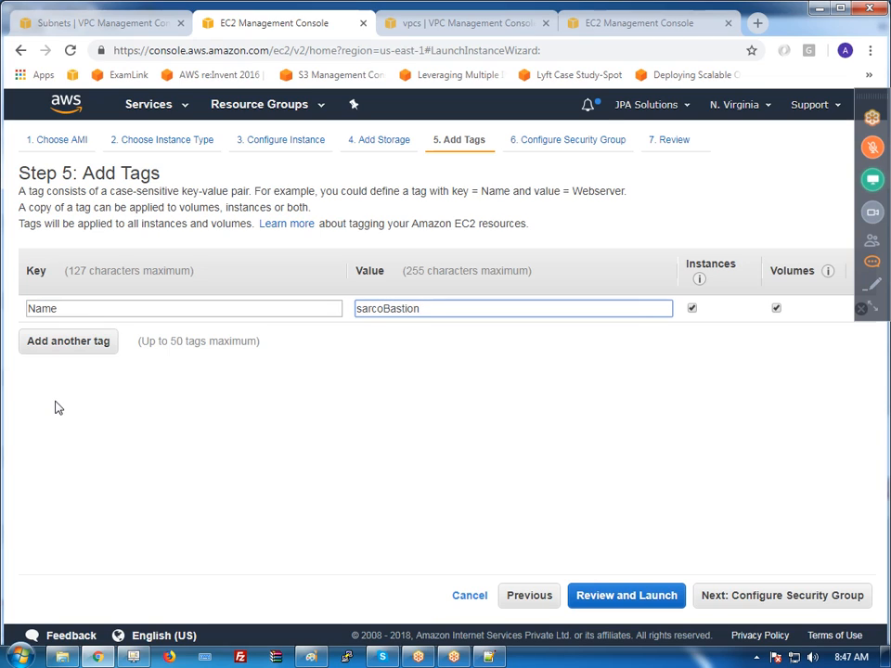
pyautogui.write('Host')
# Copy BastionHost from the tag value, send it to the AWS weekdays batch chat in Skype, and return to the launch wizard
pyautogui.moveTo(383, 308); pyautogui.dragTo(447, 307)
pyautogui.hotkey('ctrl', 'c')
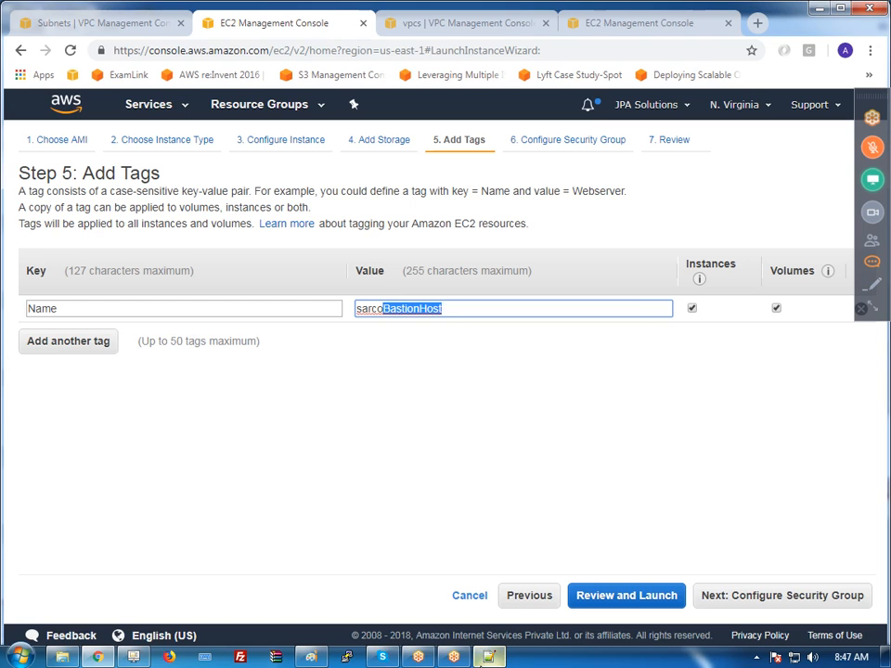
pyautogui.click(380, 657)
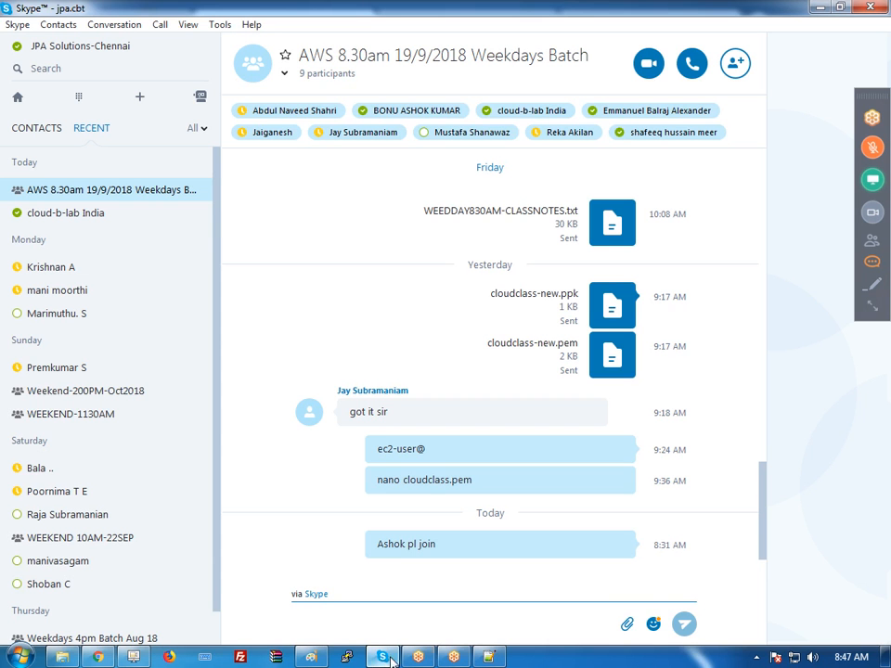
pyautogui.click(415, 620)
pyautogui.hotkey('ctrl', 'v')
pyautogui.press('Return')
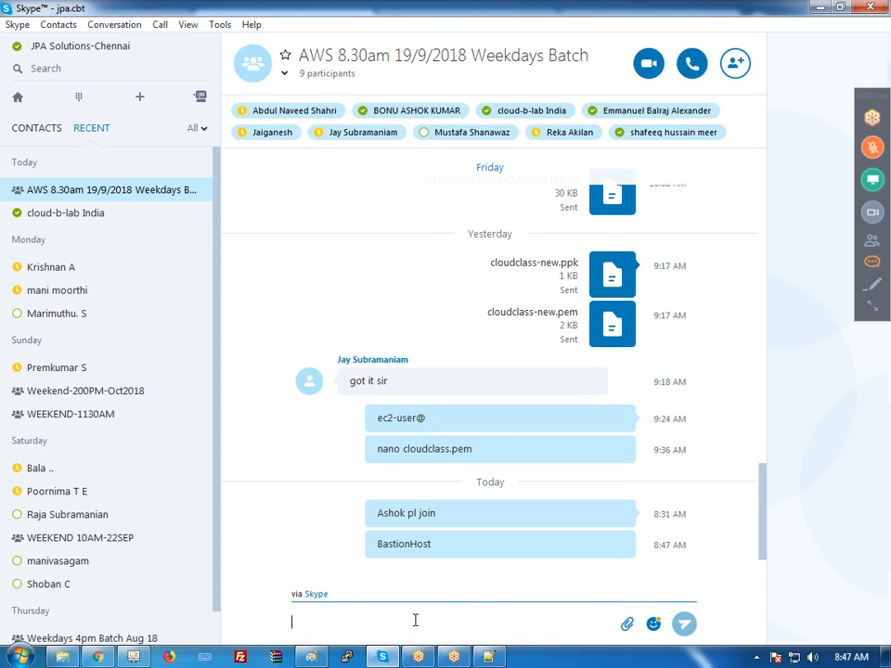
pyautogui.click(820, 7)
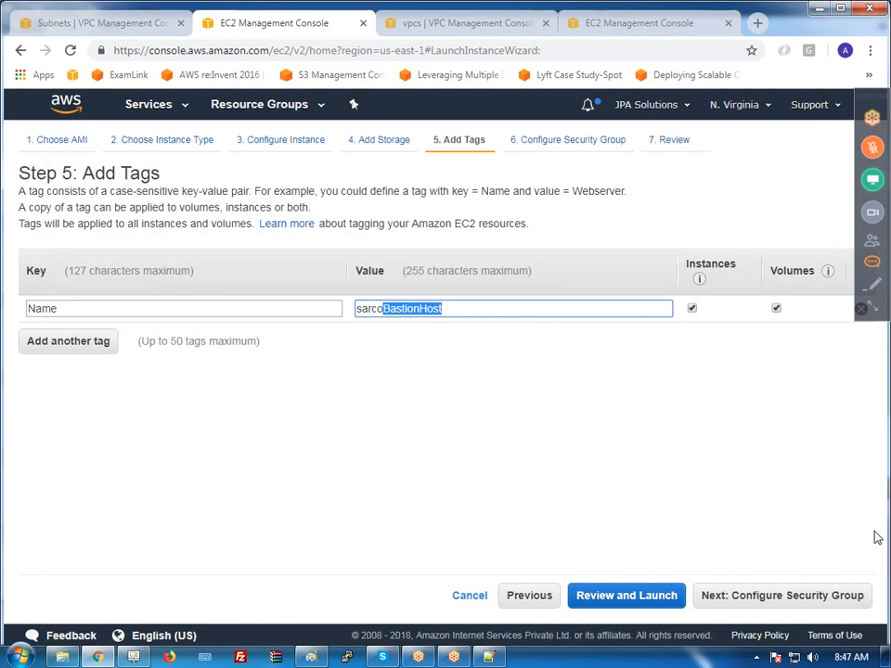
# Proceed to the security group settings, name the new group sarcoWebRule, and replace launch-wizard-1 in its description with that name
pyautogui.click(785, 599)
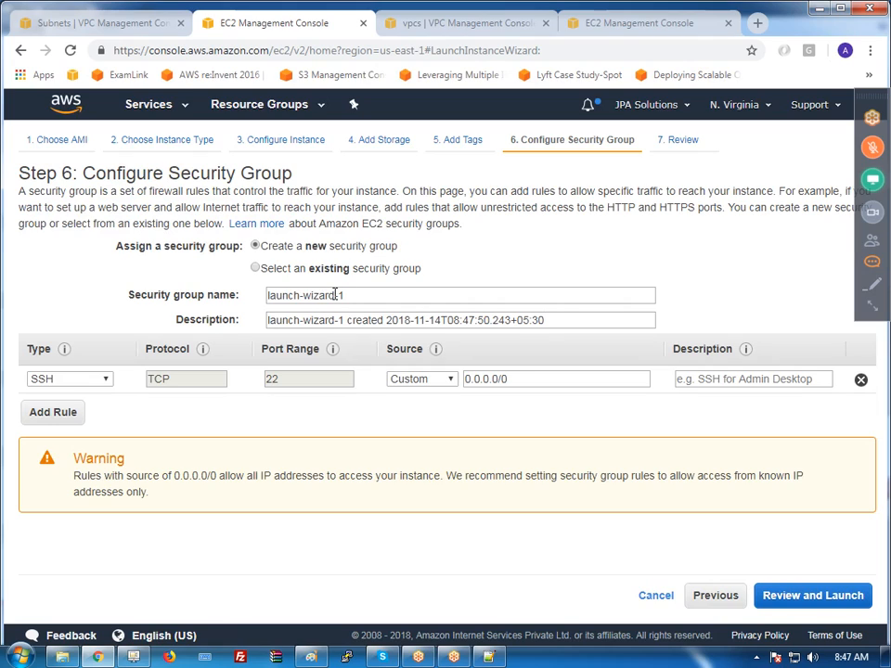
pyautogui.moveTo(363, 295); pyautogui.dragTo(253, 300)
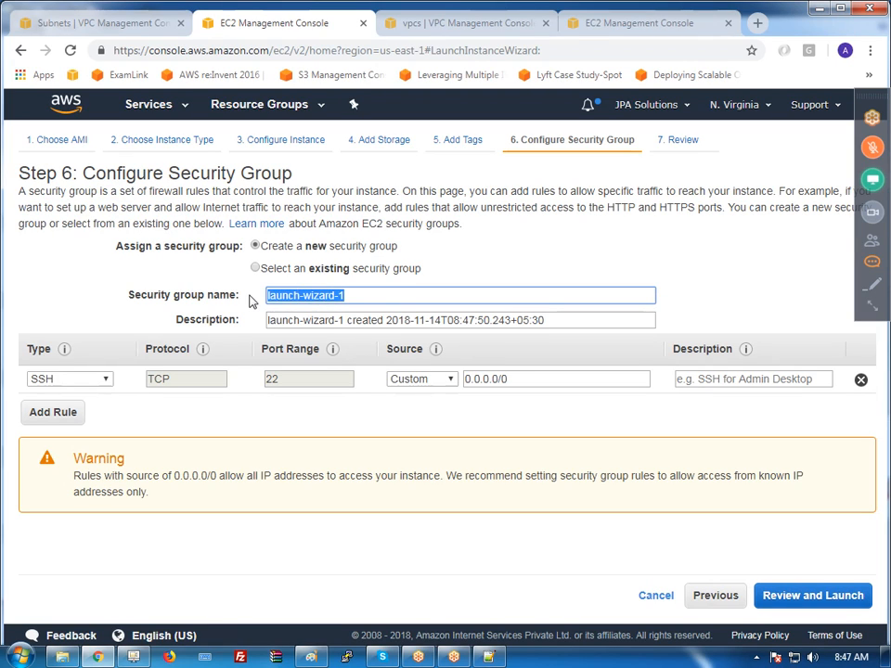
pyautogui.write('sarco')
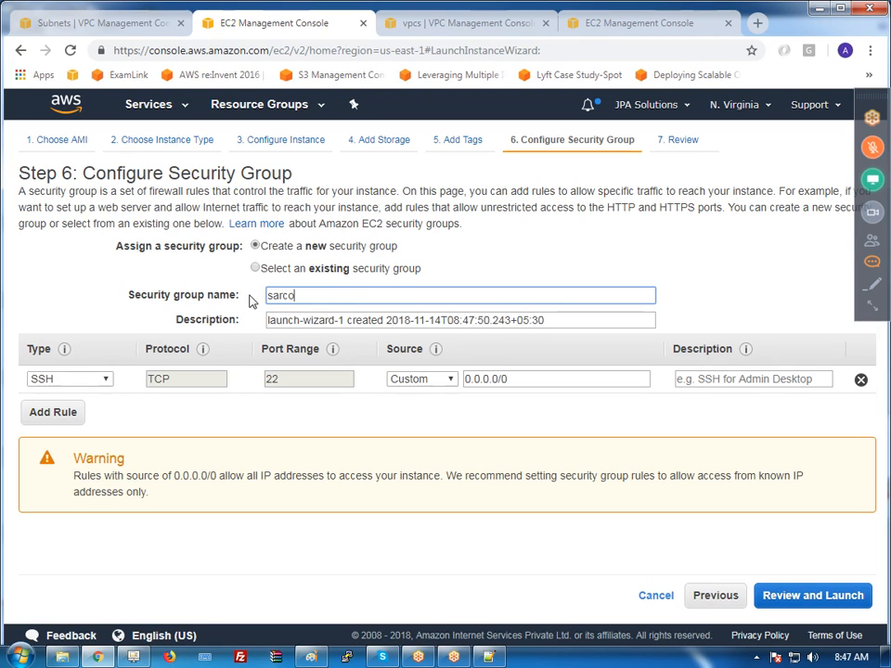
pyautogui.write('WebRule')
pyautogui.doubleClick(353, 295)
pyautogui.hotkey('ctrl', 'c')
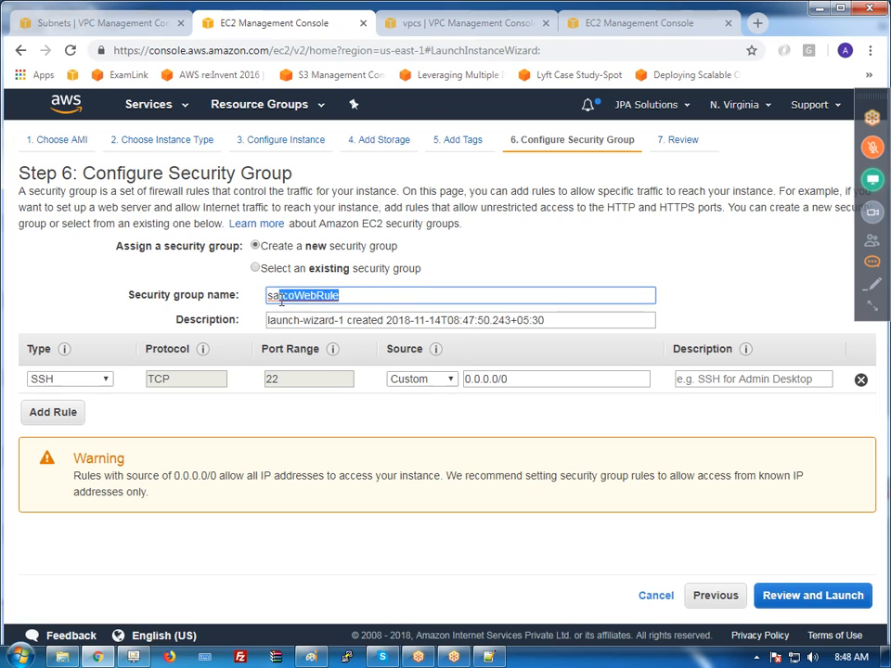
pyautogui.moveTo(344, 320); pyautogui.dragTo(268, 327)
pyautogui.hotkey('ctrl', 'v')
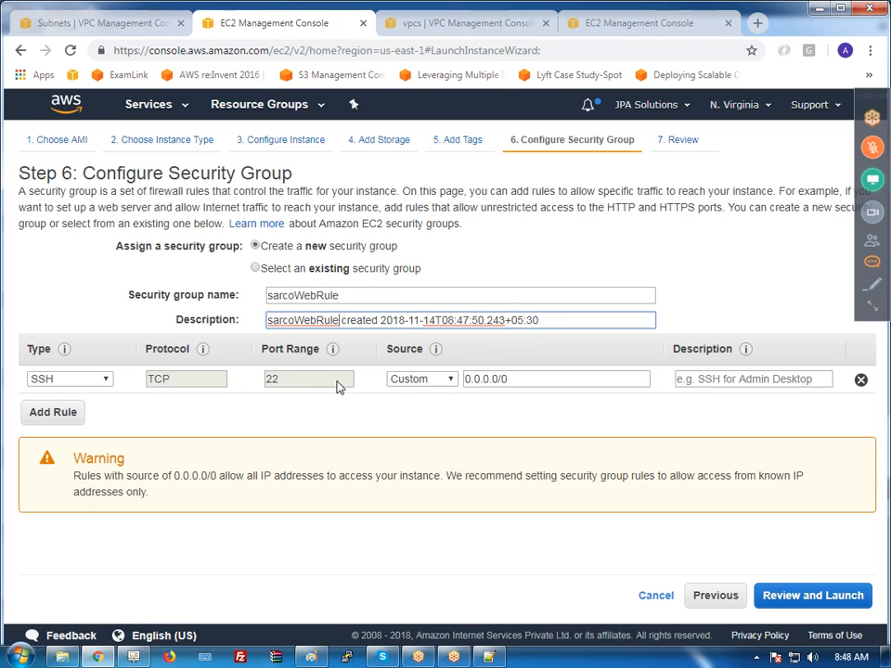
# Examine the SSH rule's source range and the warning about access from all IP addresses
pyautogui.click(465, 378)
pyautogui.moveTo(466, 379); pyautogui.dragTo(528, 381)
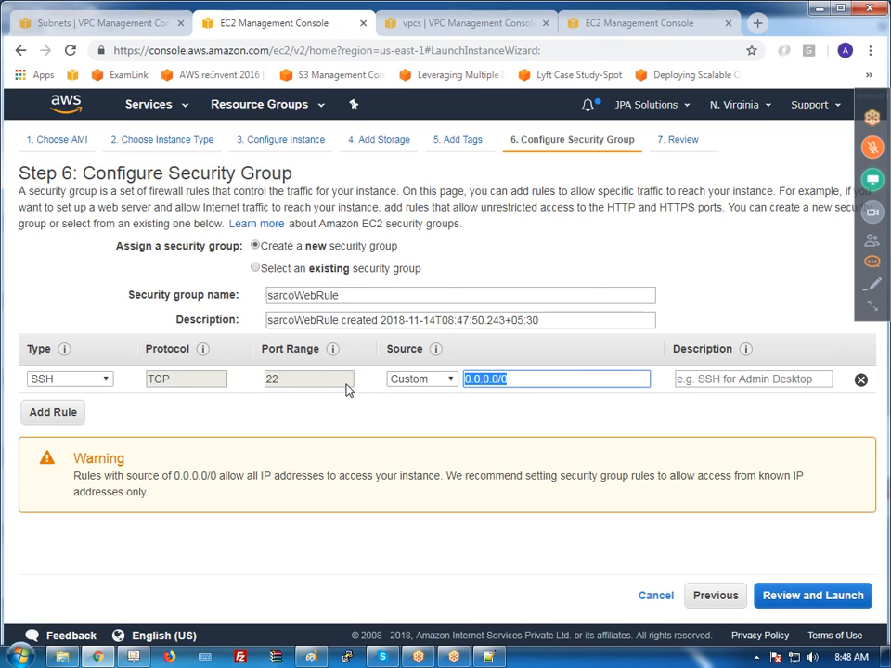
pyautogui.moveTo(73, 455); pyautogui.dragTo(128, 462)
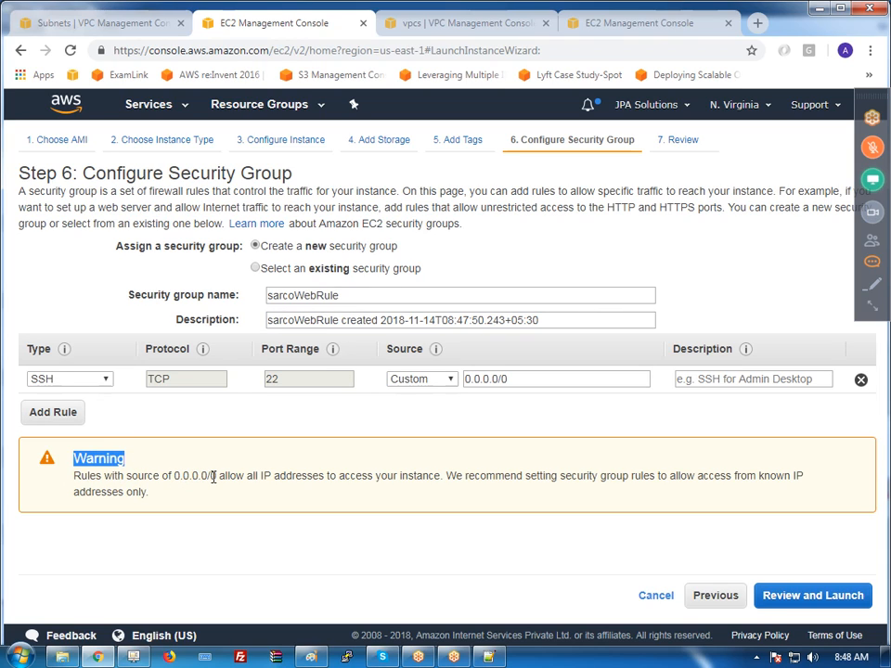
pyautogui.moveTo(245, 476); pyautogui.dragTo(432, 483)
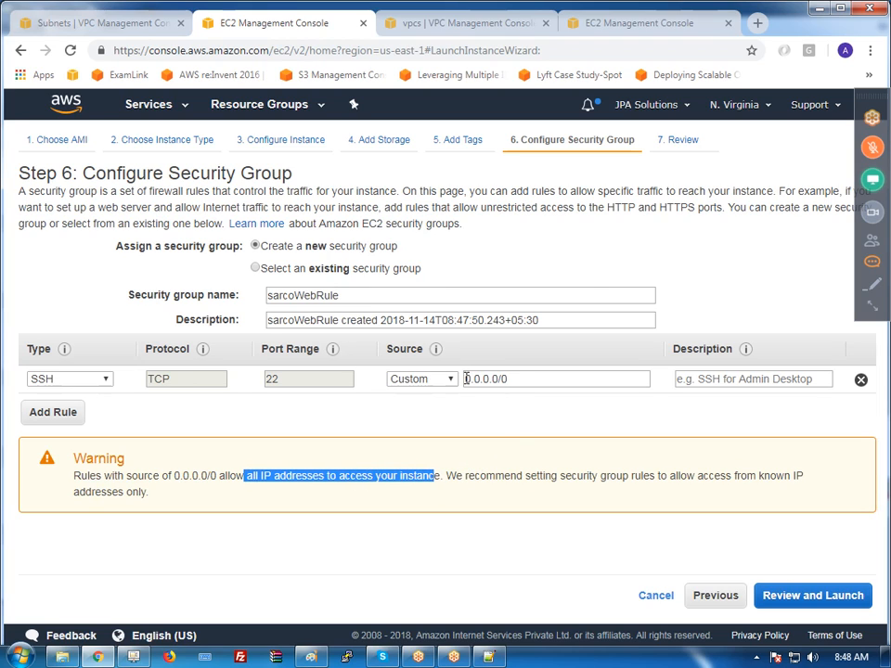
pyautogui.moveTo(465, 378); pyautogui.dragTo(521, 378)
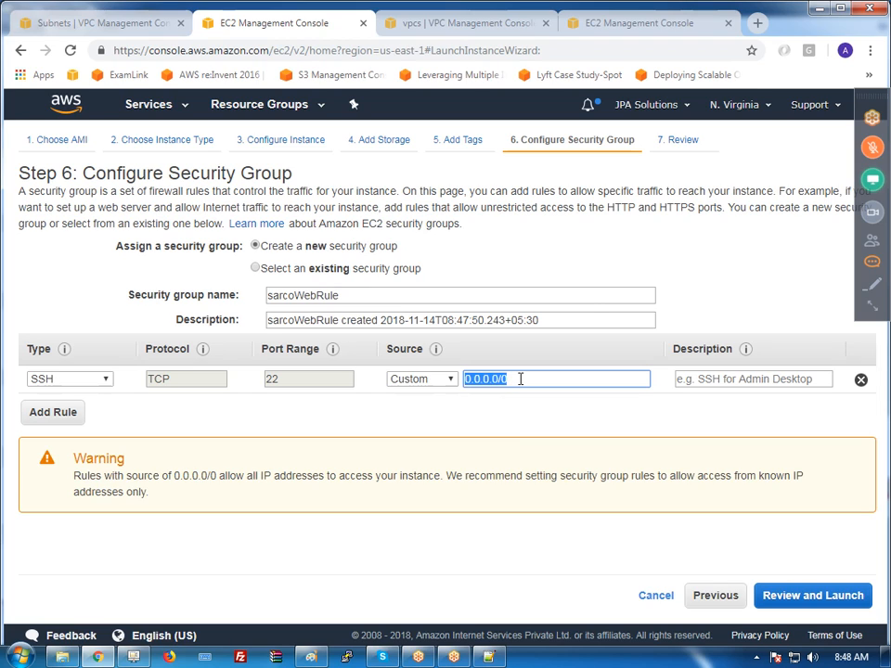
# Add an All ICMP - IPv4 rule to the security group with the SSH rule's source 0.0.0.0/0
pyautogui.click(37, 413)
pyautogui.click(58, 408)
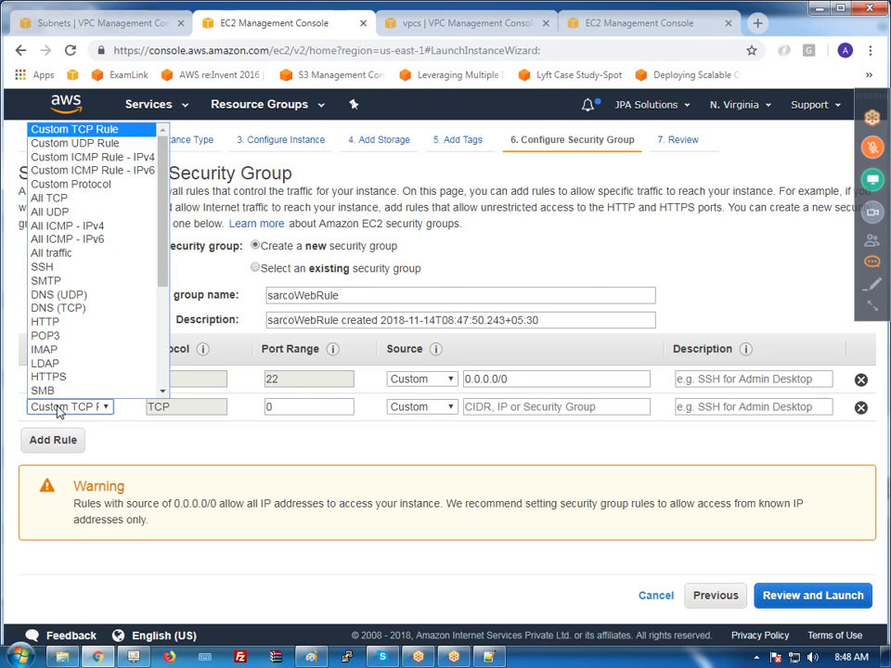
pyautogui.click(76, 226)
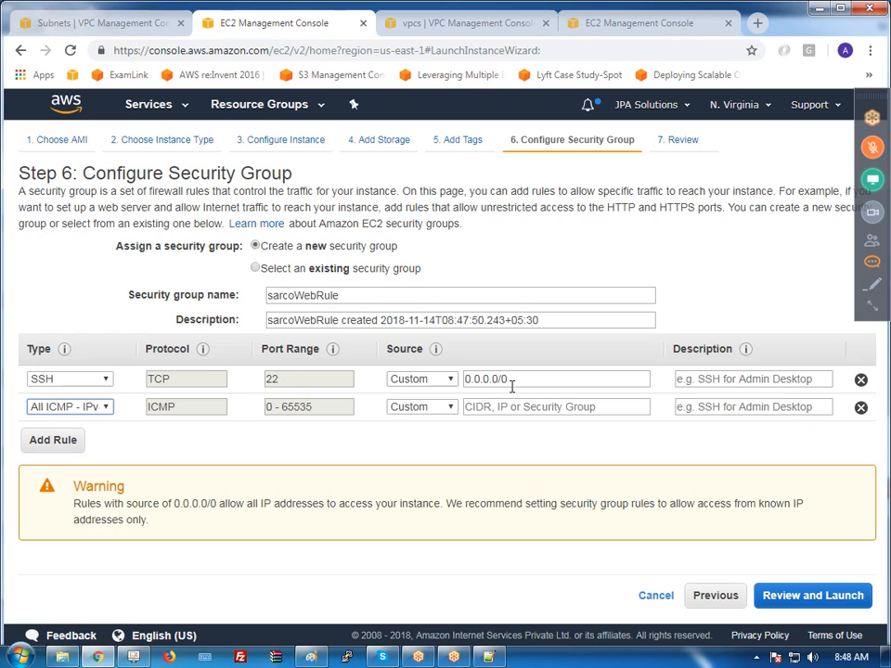
pyautogui.moveTo(630, 377); pyautogui.dragTo(457, 385)
pyautogui.hotkey('ctrl', 'c')
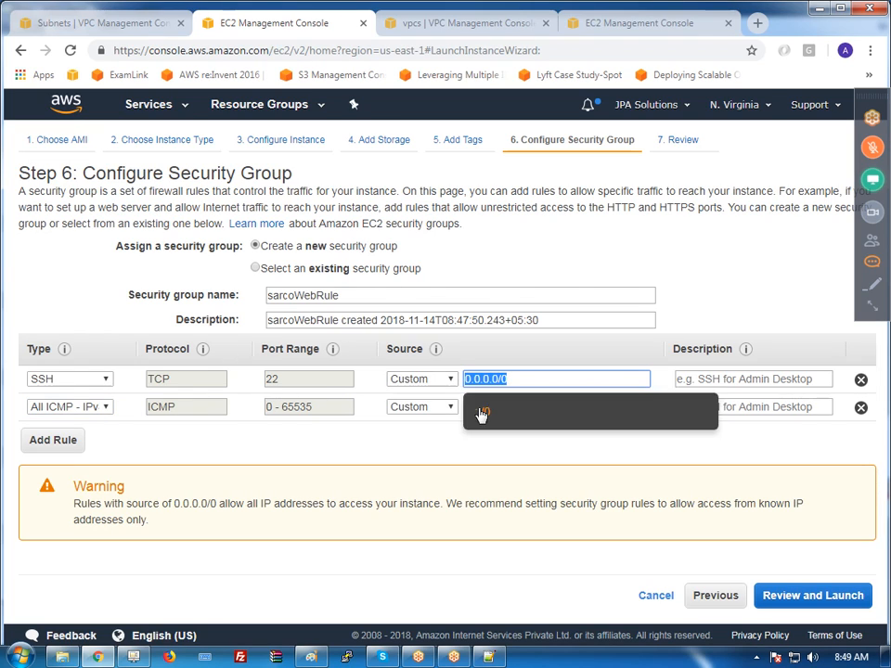
pyautogui.press('End')
pyautogui.hotkey('ctrl', 'v')
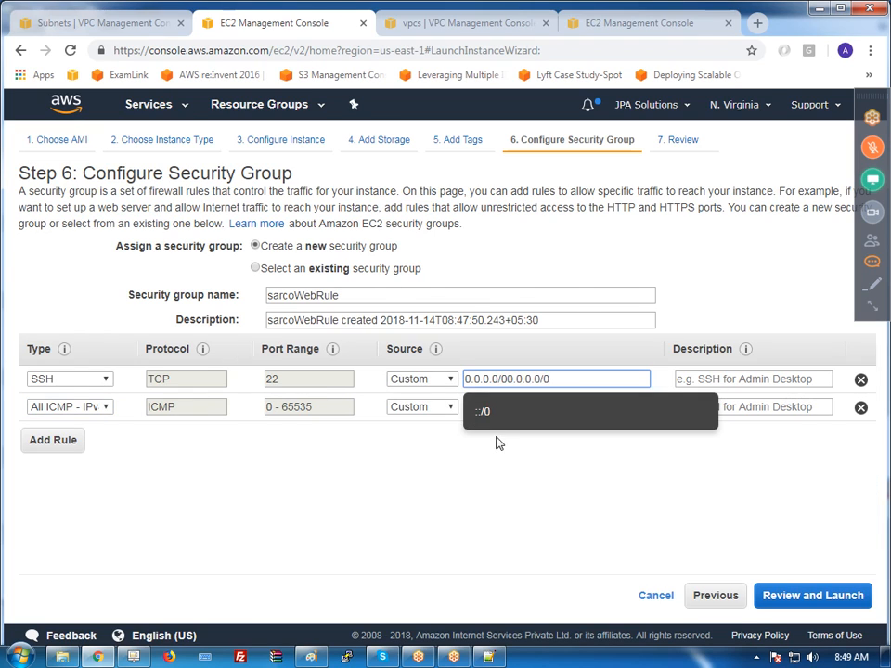
pyautogui.hotkey('ctrl', 'z')
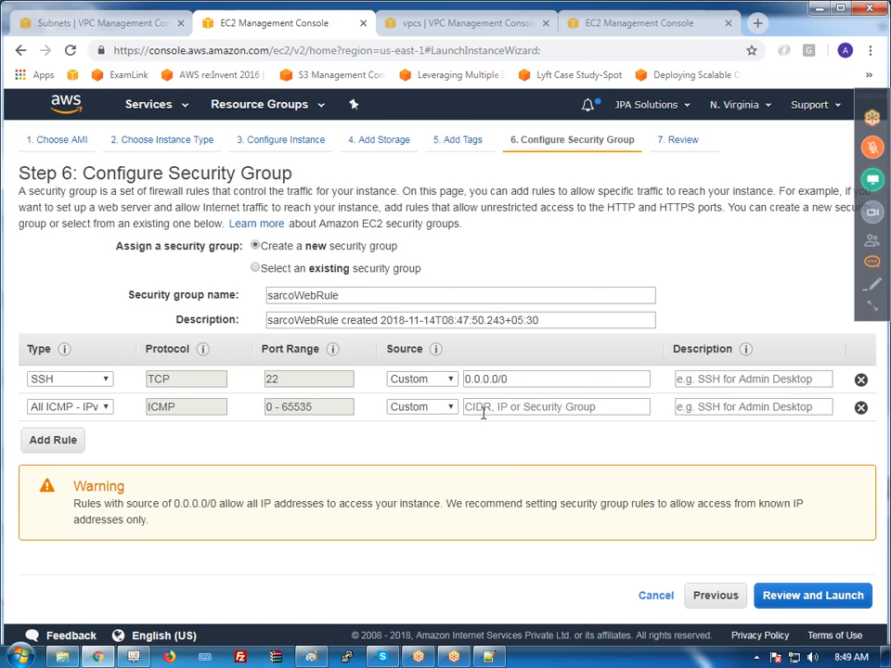
pyautogui.click(471, 411)
pyautogui.hotkey('ctrl', 'v')
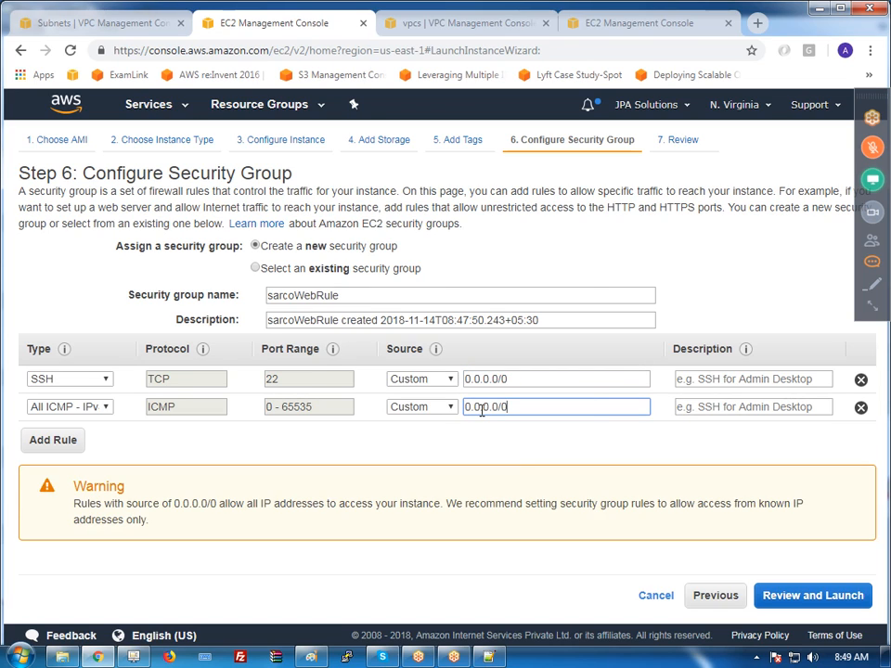
pyautogui.click(508, 440)
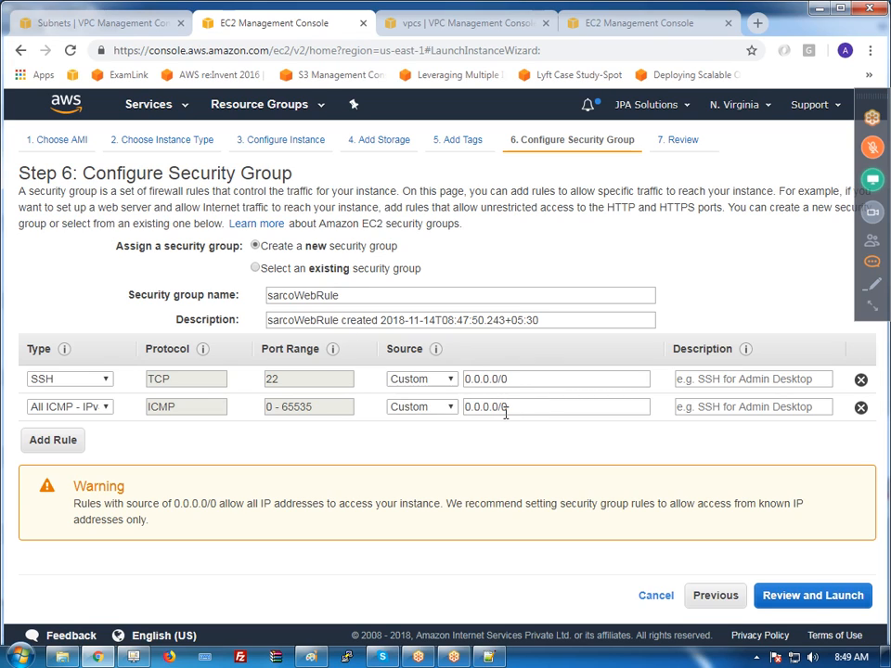
# Launch the instance with the existing cloudclass key pair, acknowledging access to its key file, and open the launched instance
pyautogui.click(805, 598)
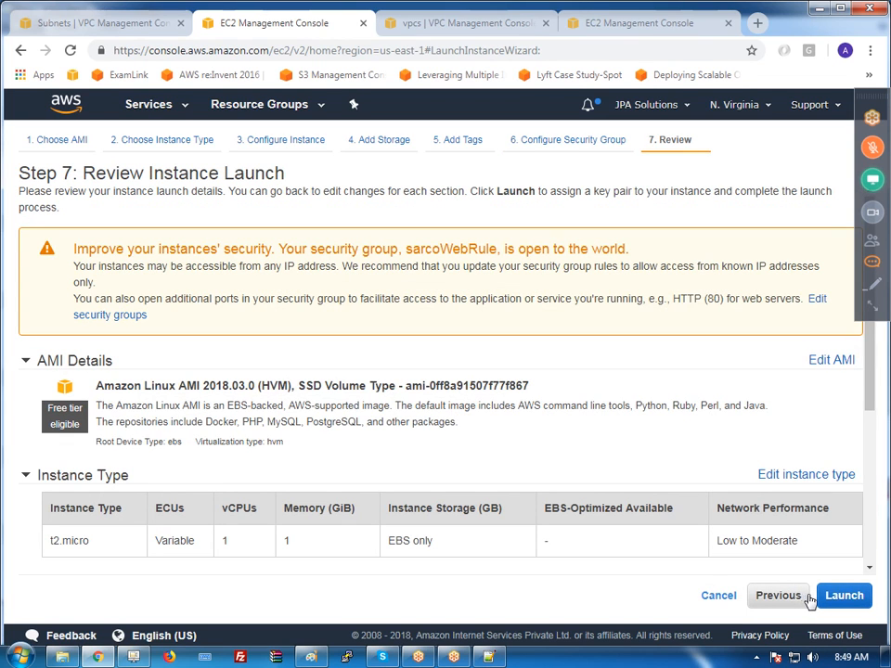
pyautogui.click(854, 598)
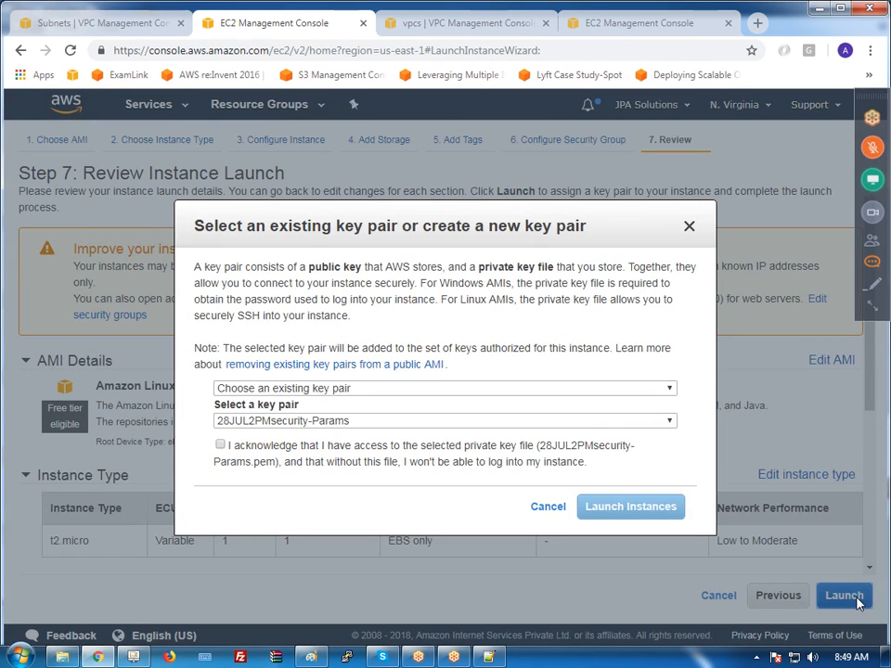
pyautogui.click(315, 422)
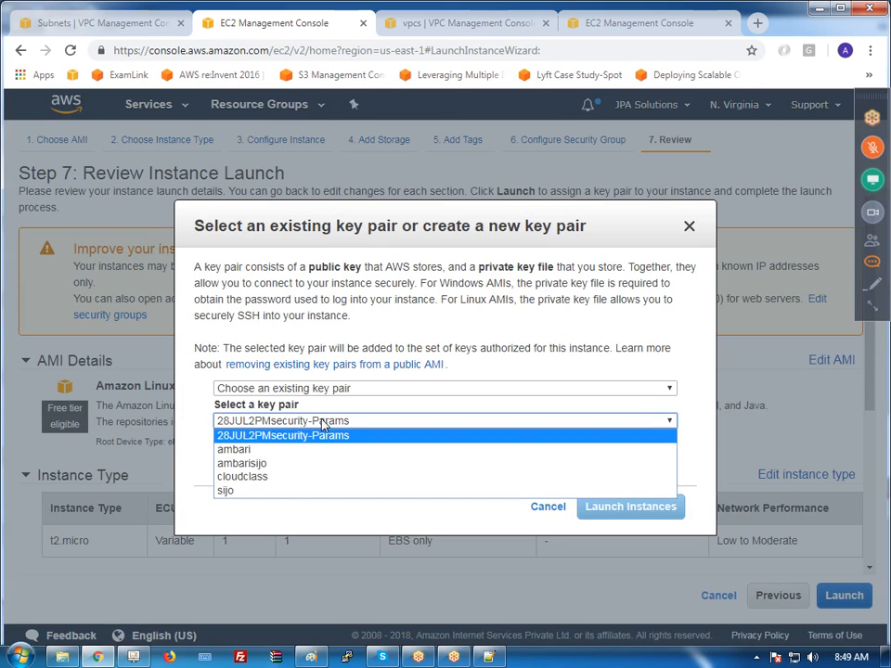
pyautogui.click(246, 476)
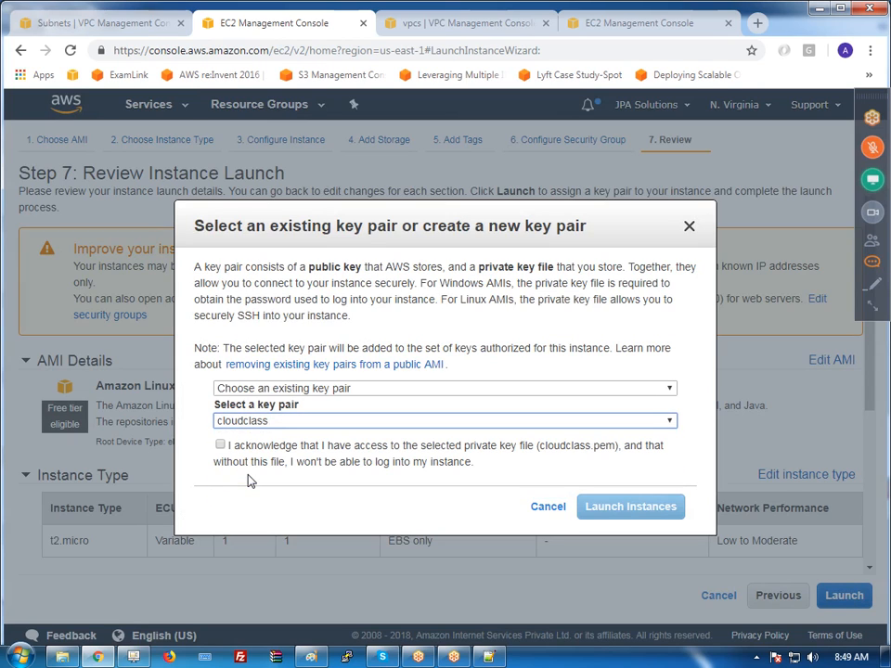
pyautogui.click(237, 451)
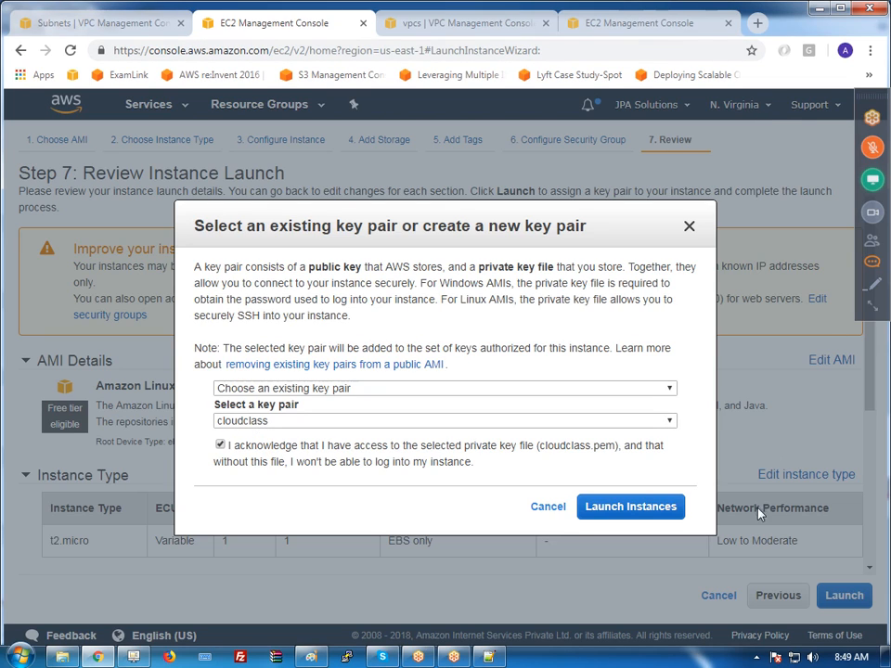
pyautogui.click(621, 509)
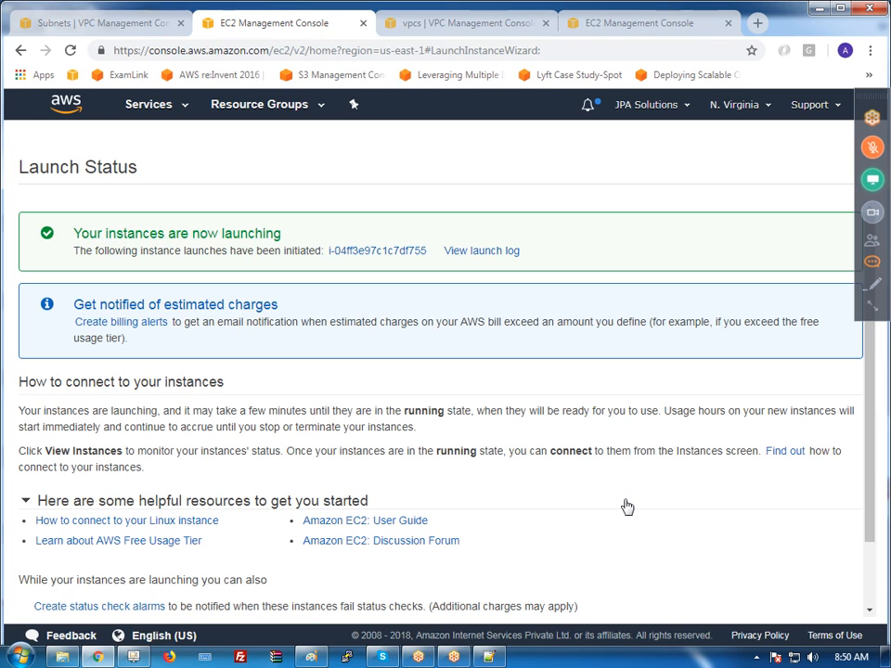
pyautogui.click(368, 253)
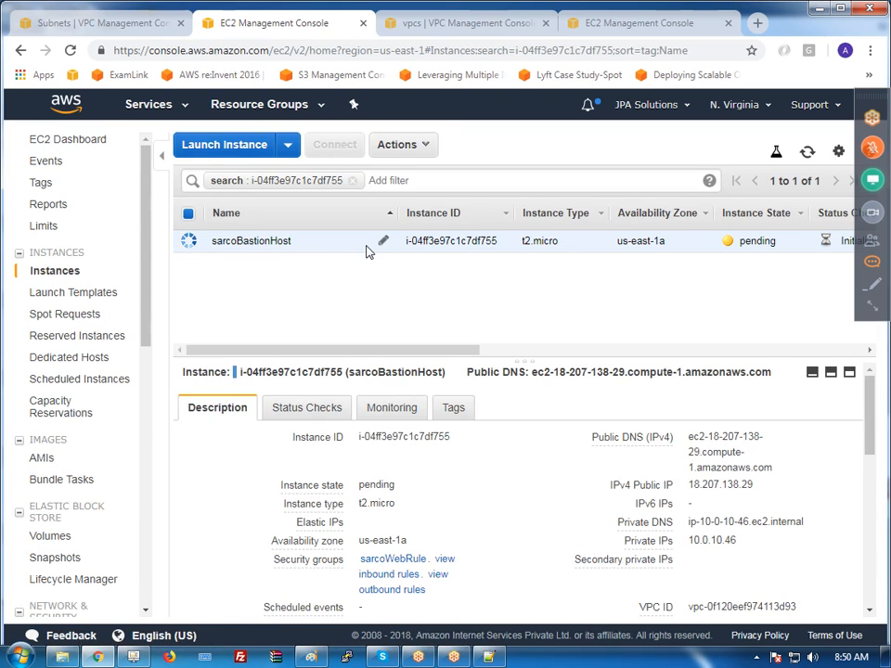
# Start launching a second EC2 instance from Amazon Linux AMI 2018.03.0 with type t2.micro, proceeding to the instance details
pyautogui.click(201, 145)
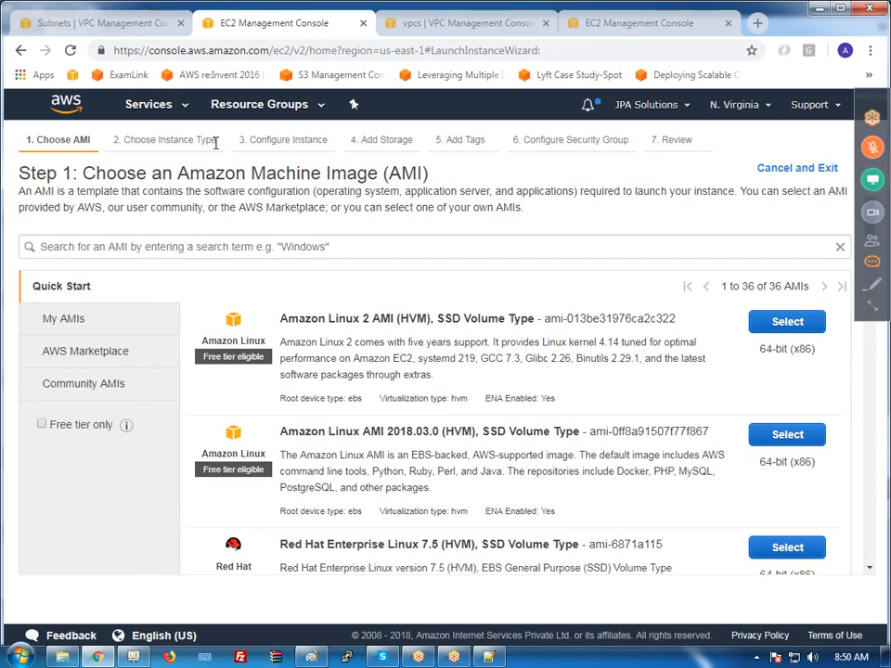
pyautogui.click(790, 438)
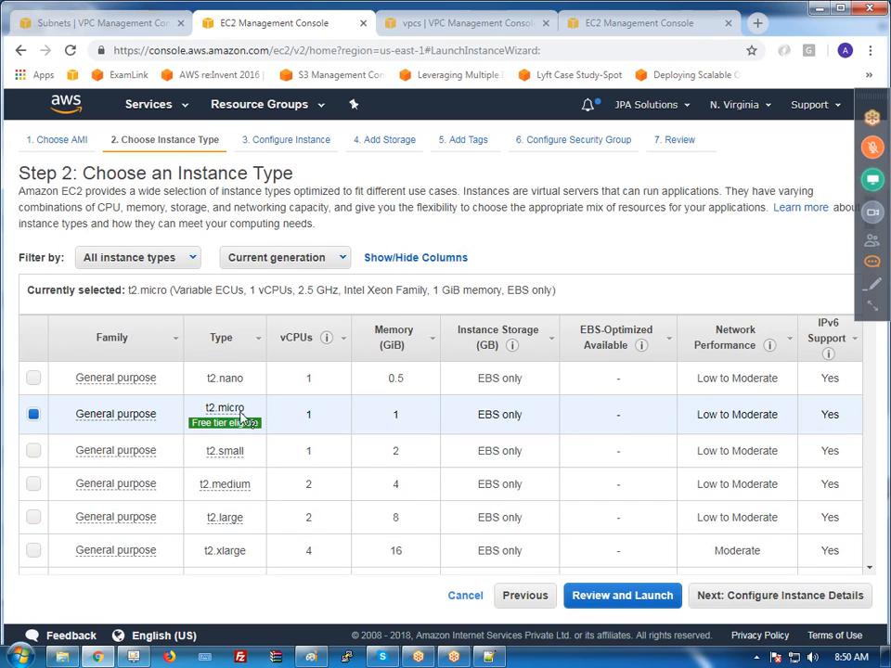
pyautogui.click(777, 597)
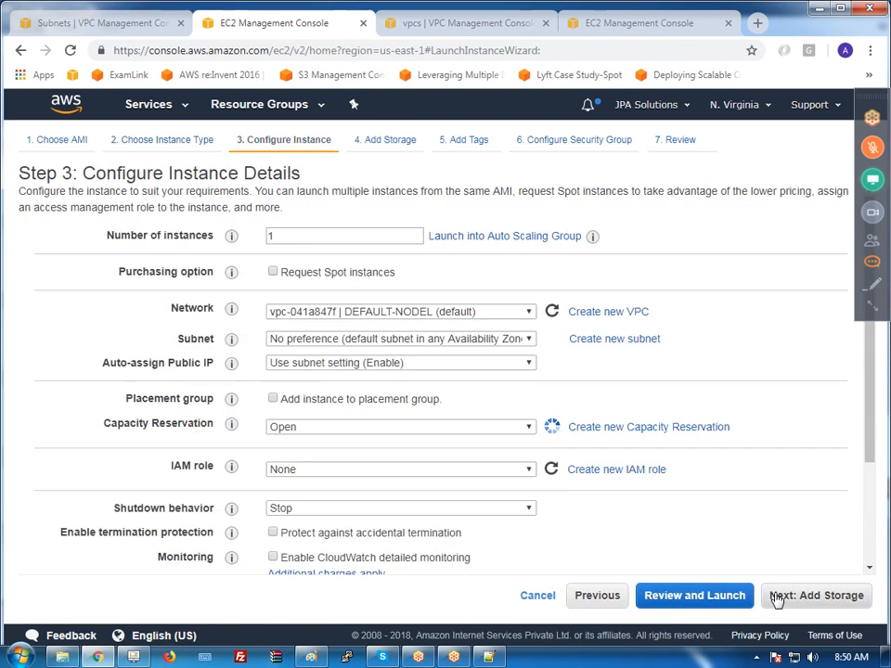
# Place the instance in the sarcoNet VPC's sarcoPrivateSubNet subnet and proceed to the storage settings
pyautogui.click(394, 312)
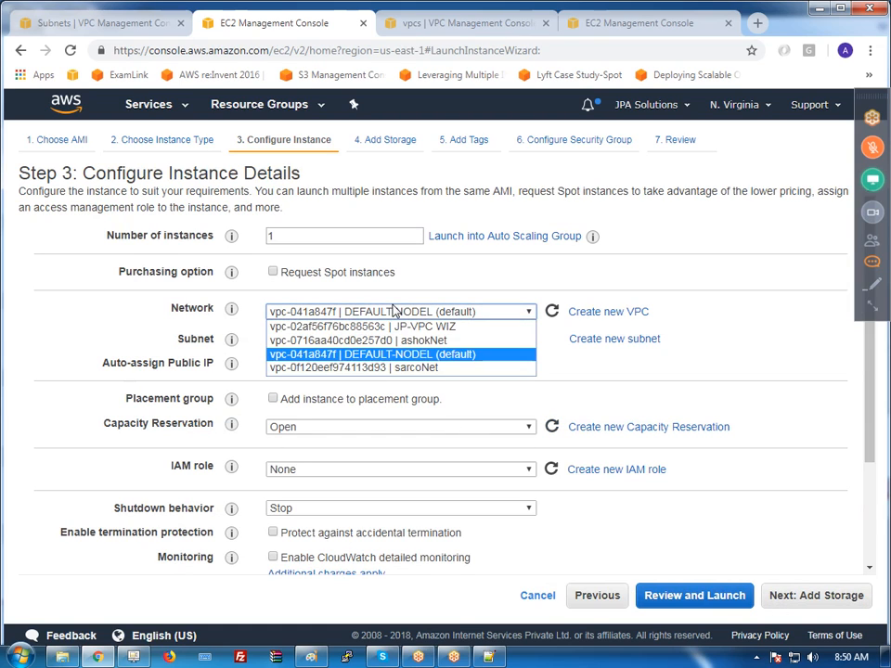
pyautogui.click(408, 367)
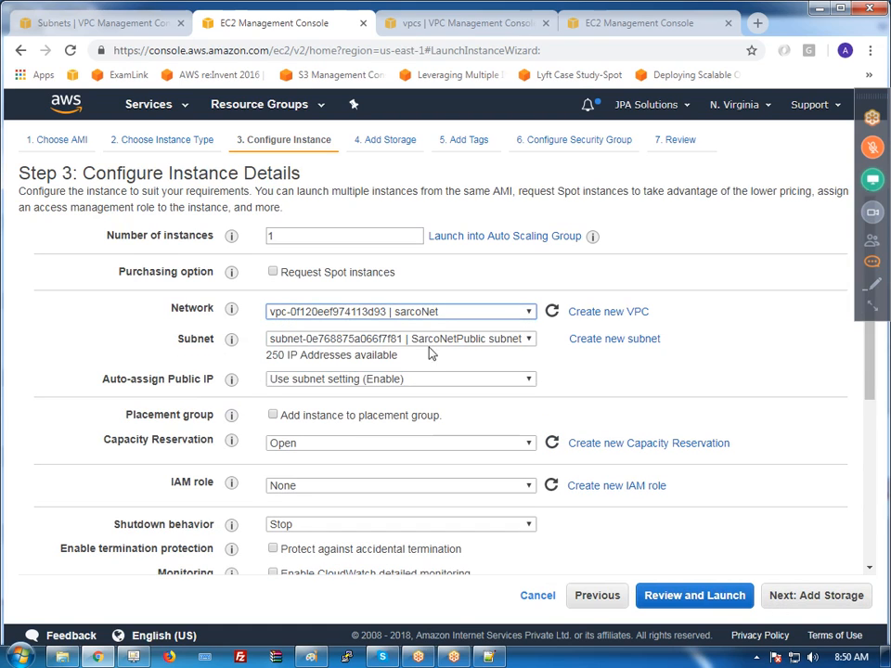
pyautogui.click(429, 339)
pyautogui.click(431, 369)
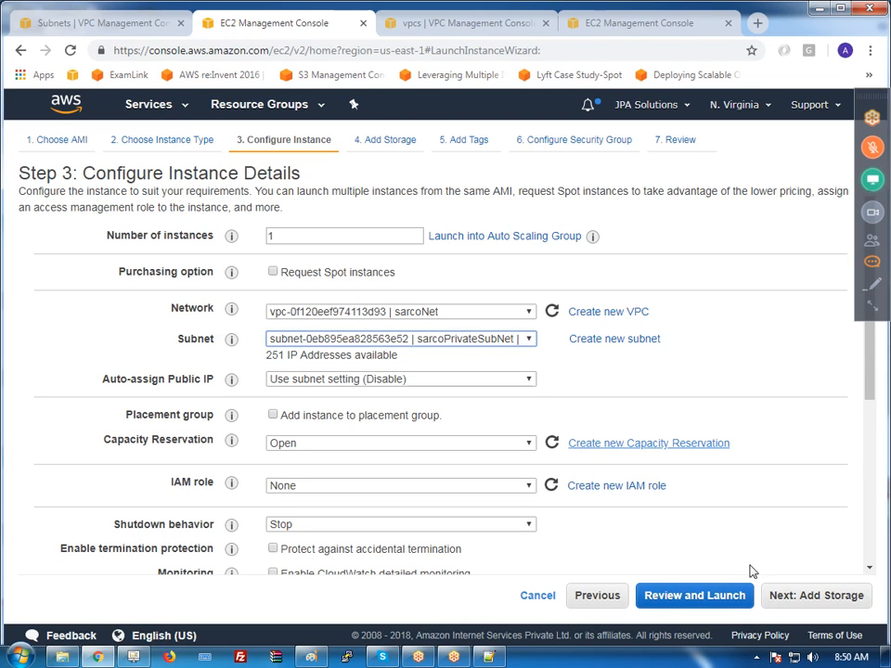
pyautogui.click(823, 594)
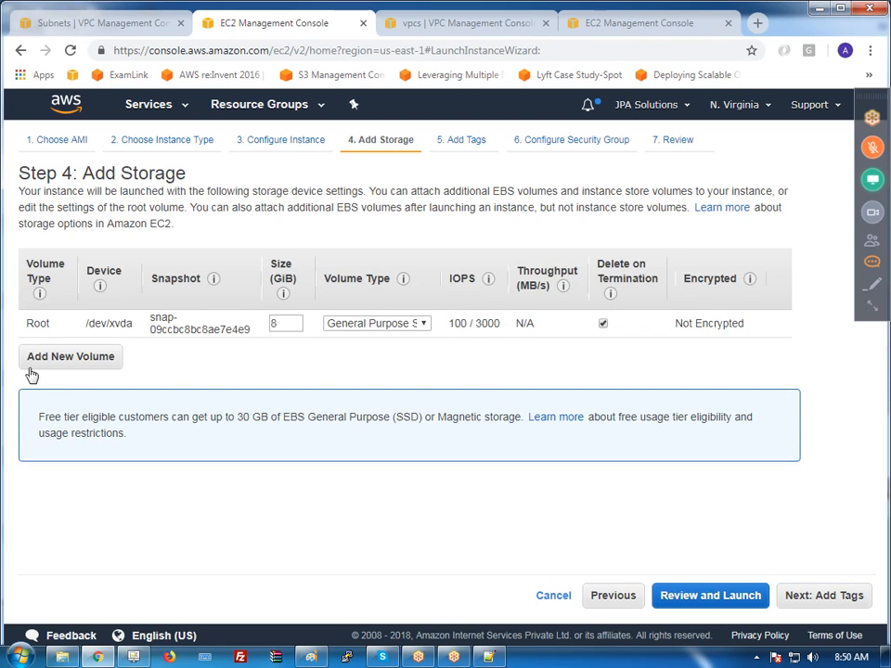
# Keep the default storage and tag the instance with key Name and value sarcoDBServer, continuing to the security group settings
pyautogui.click(806, 596)
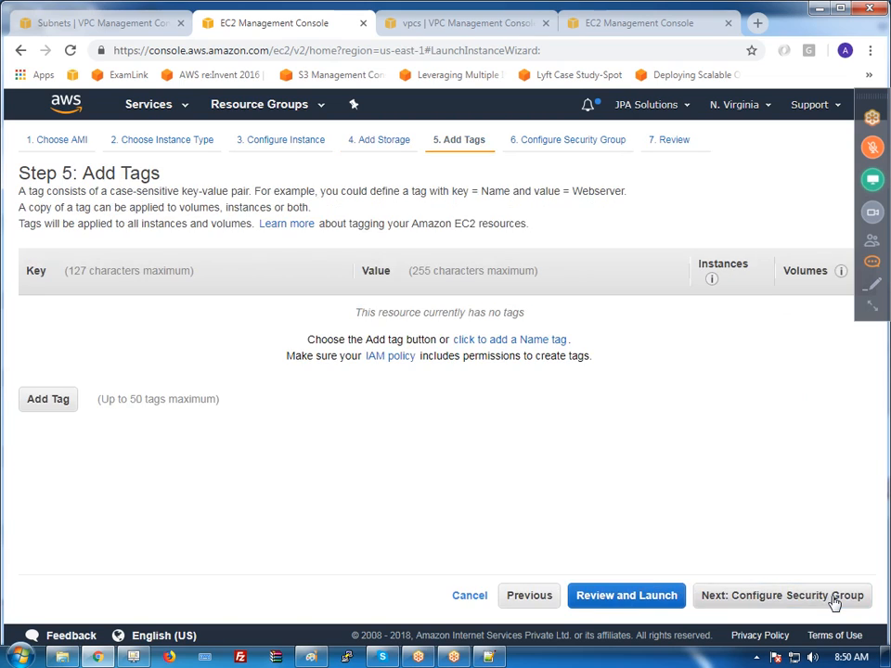
pyautogui.click(40, 401)
pyautogui.write('Name')
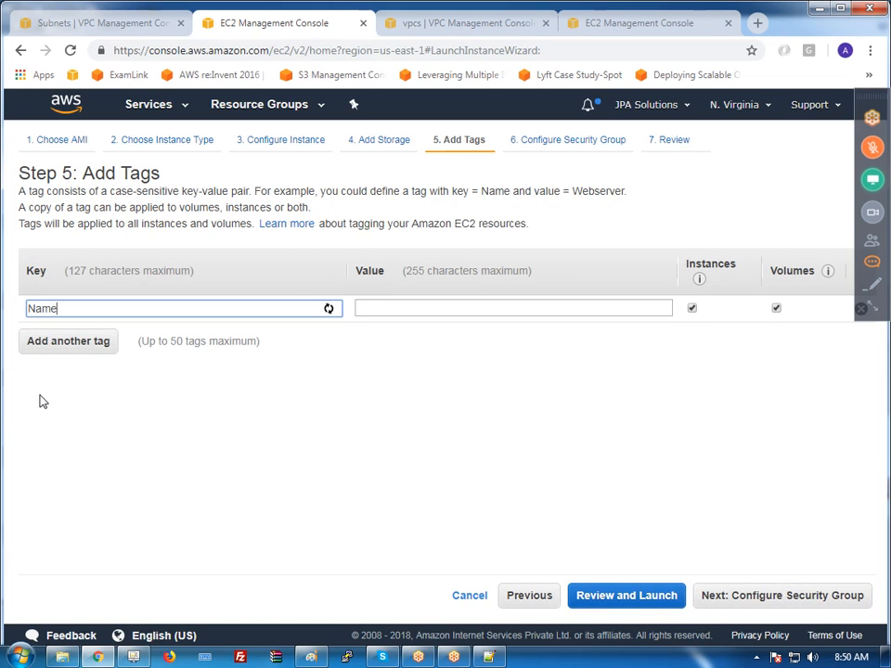
pyautogui.press('Tab')
pyautogui.write('rco')
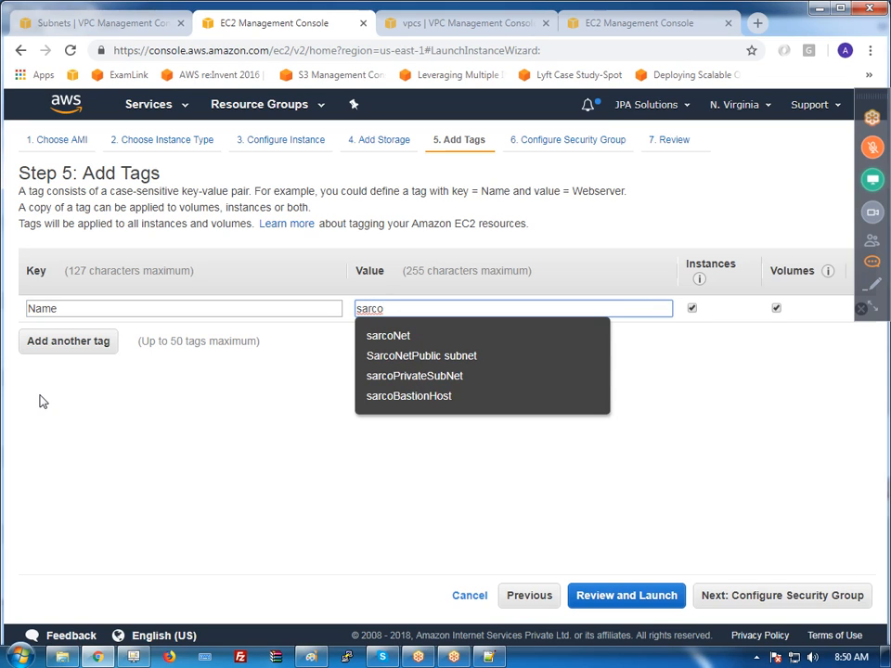
pyautogui.write('DBServer')
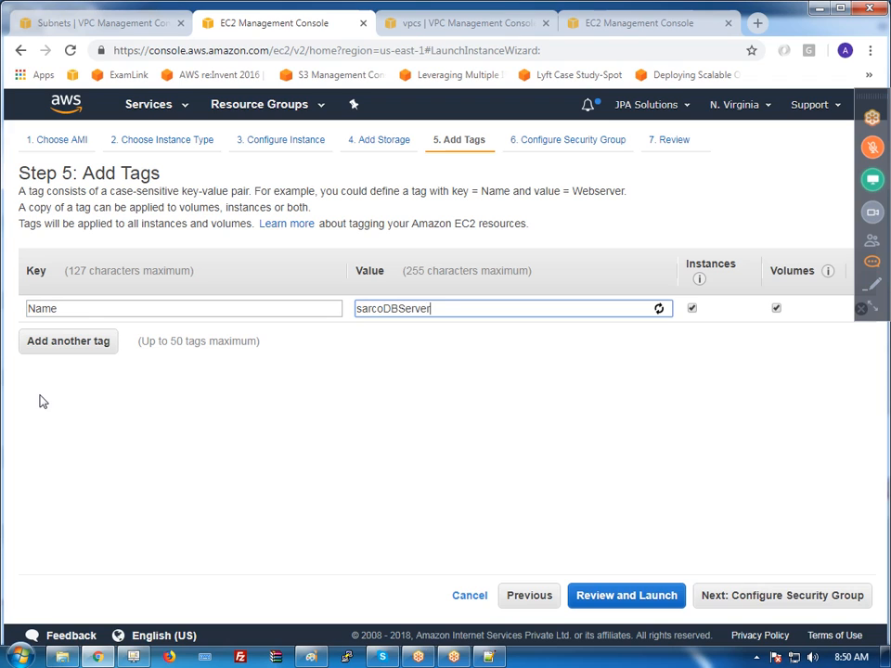
pyautogui.click(756, 598)
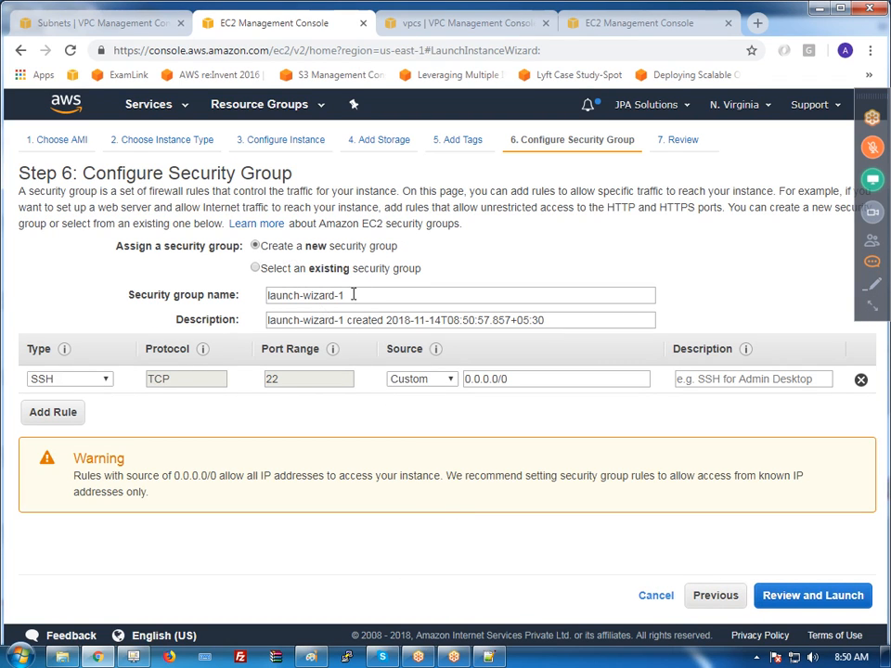
# Name the new security group sarcoDBRules and replace the launch-wizard-1 text in its description with the same name
pyautogui.moveTo(351, 293); pyautogui.dragTo(256, 299)
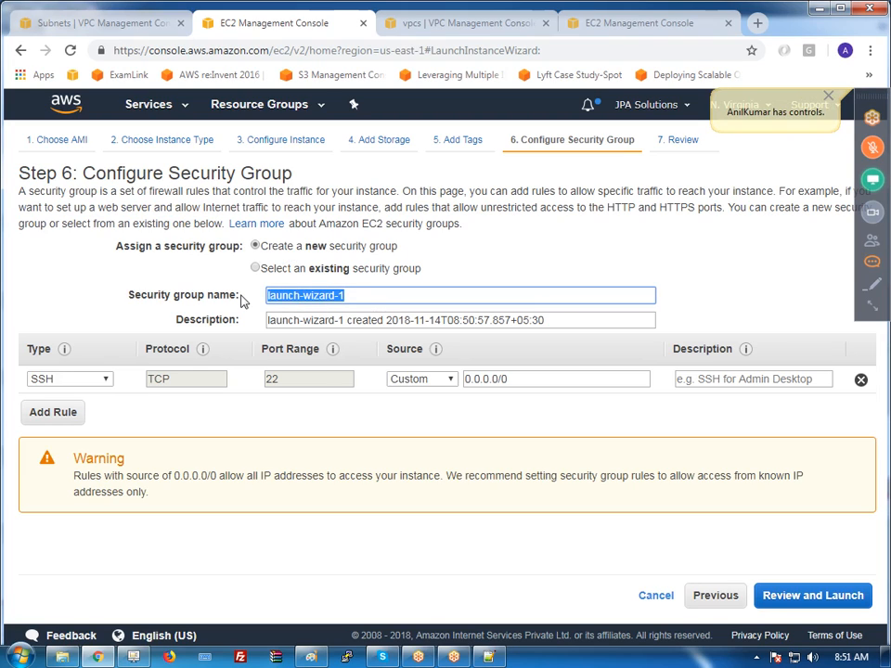
pyautogui.write('sarco')
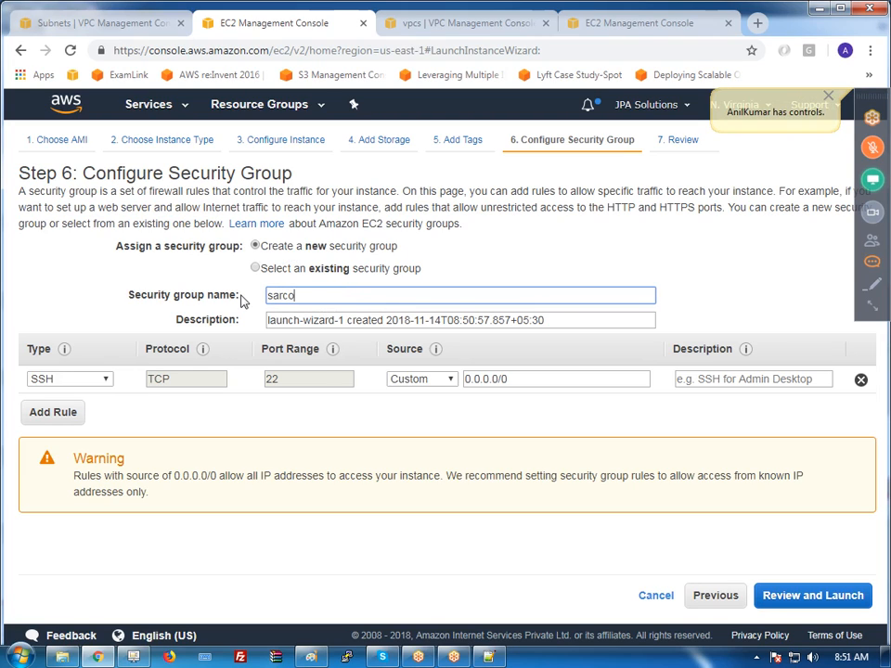
pyautogui.write('DBRules')
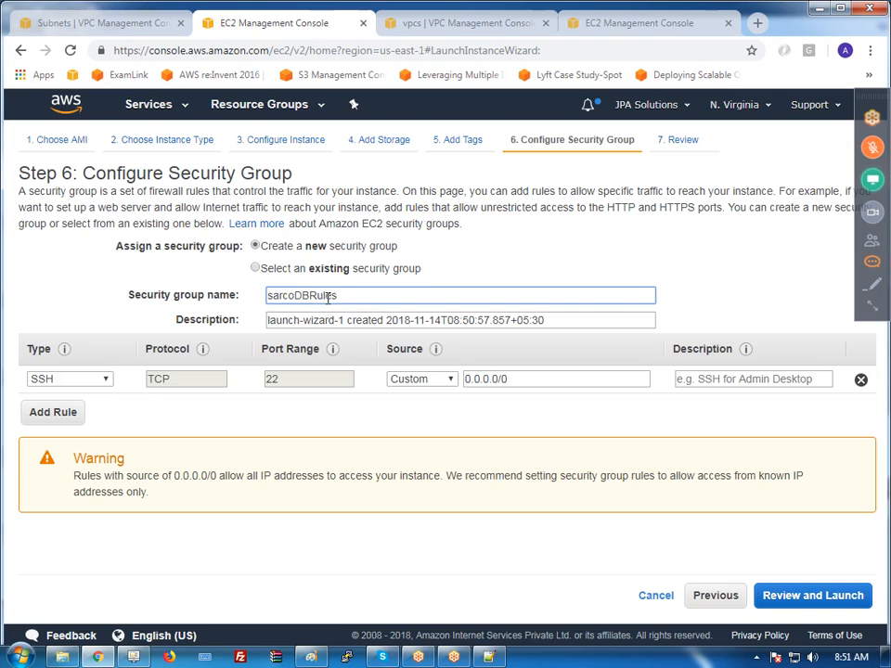
pyautogui.doubleClick(327, 297)
pyautogui.hotkey('ctrl', 'c')
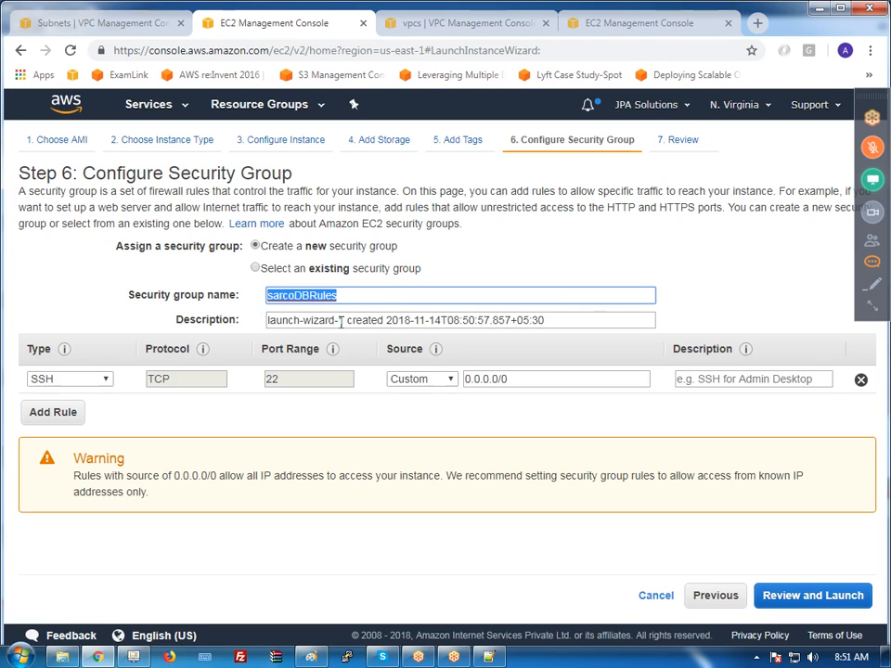
pyautogui.moveTo(342, 320); pyautogui.dragTo(269, 322)
pyautogui.hotkey('ctrl', 'v')
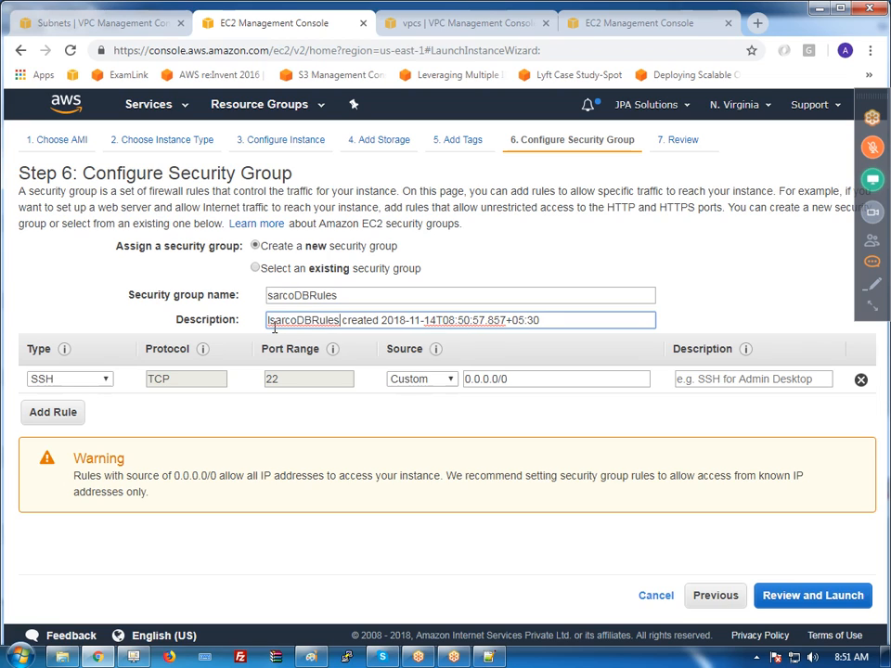
# Add an All ICMP - IPv4 rule to the sarcoDBRules security group with the SSH rule's source 0.0.0.0/0
pyautogui.click(46, 419)
pyautogui.click(73, 406)
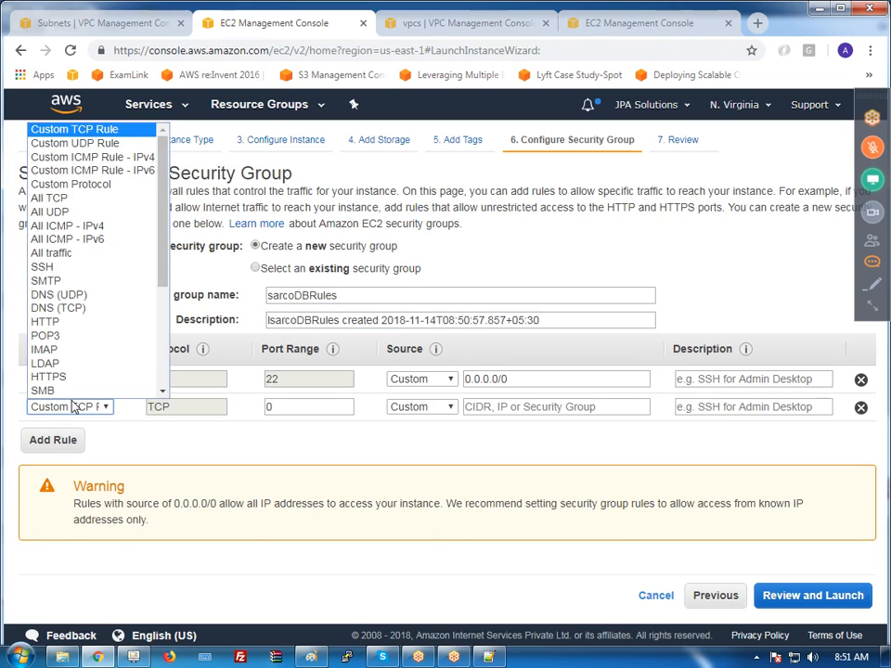
pyautogui.click(76, 228)
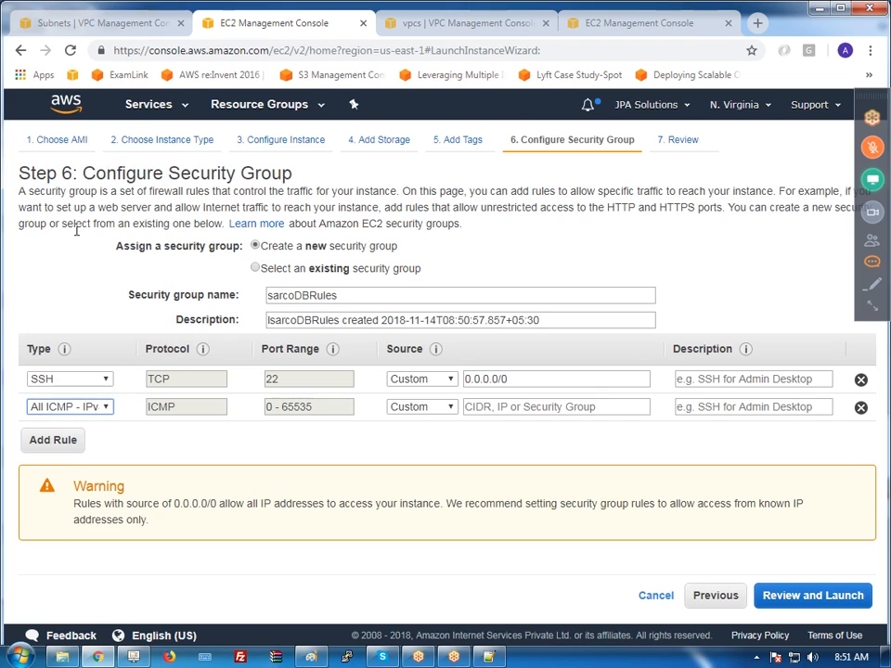
pyautogui.click(497, 406)
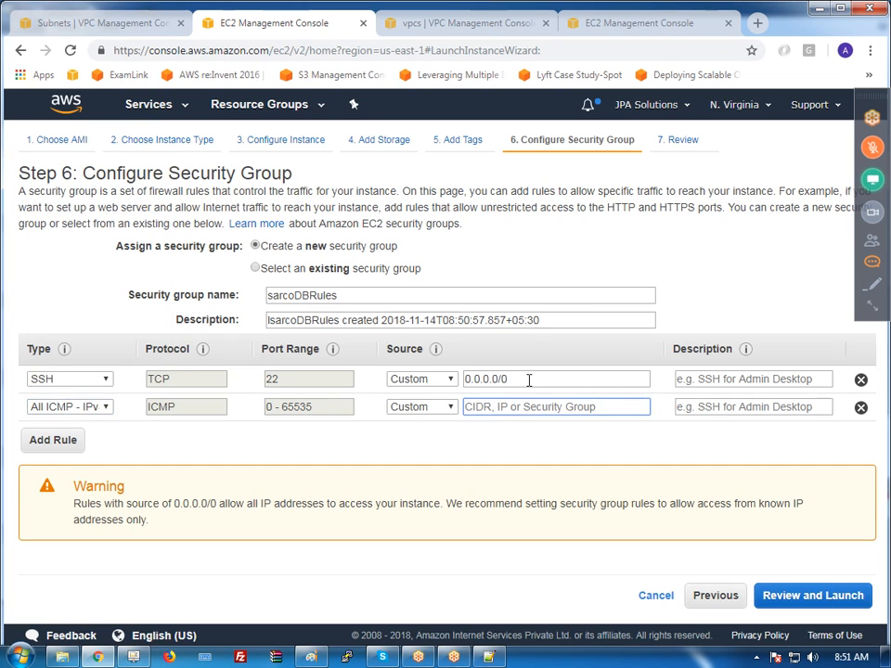
pyautogui.moveTo(511, 379); pyautogui.dragTo(421, 380)
pyautogui.hotkey('ctrl', 'c')
pyautogui.click(491, 415)
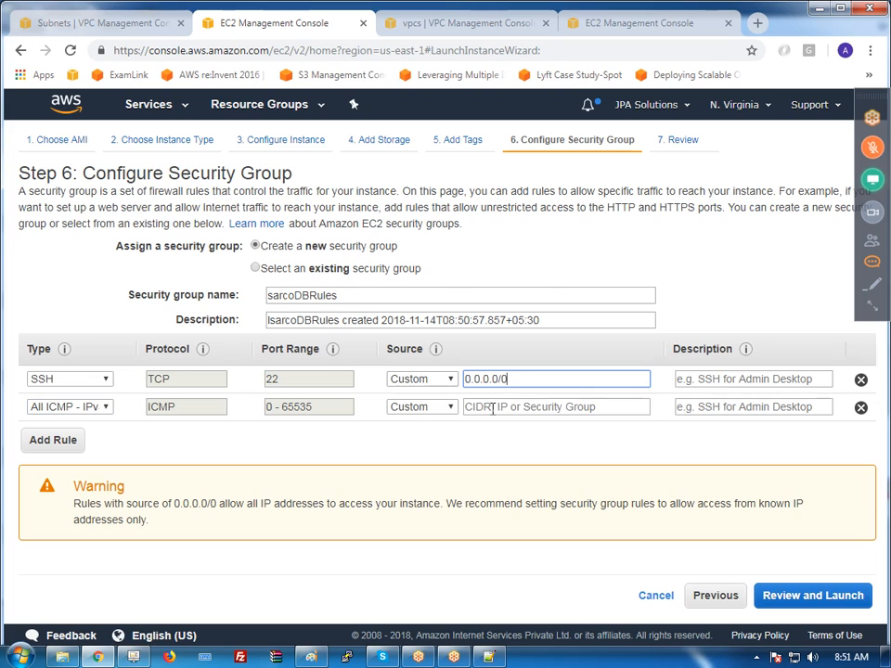
pyautogui.click(472, 408)
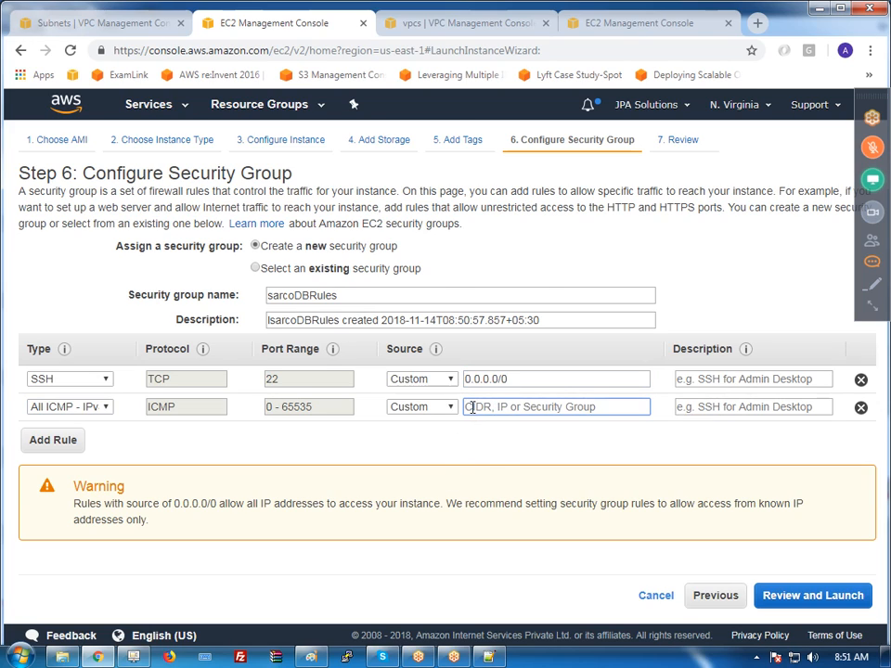
pyautogui.hotkey('ctrl', 'v')
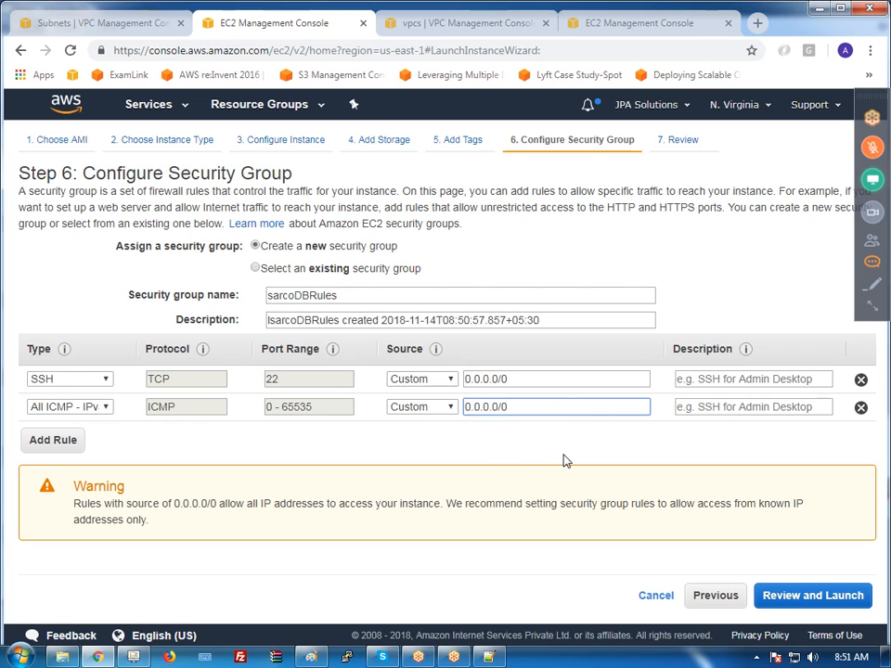
# Review and launch the sarcoDBServer instance with the existing cloudclass key pair, acknowledging key file access, and open the launched instance
pyautogui.click(828, 596)
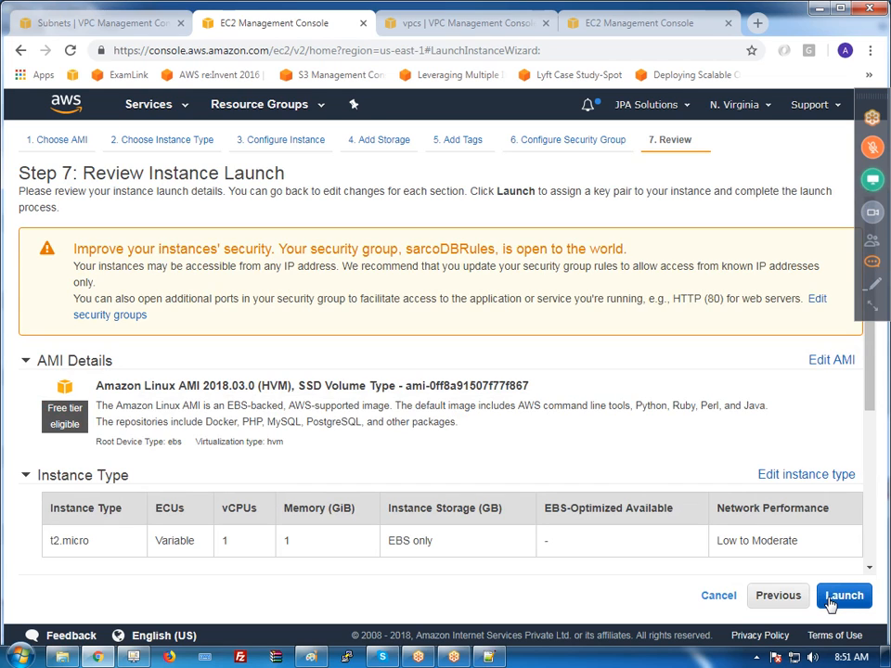
pyautogui.click(844, 602)
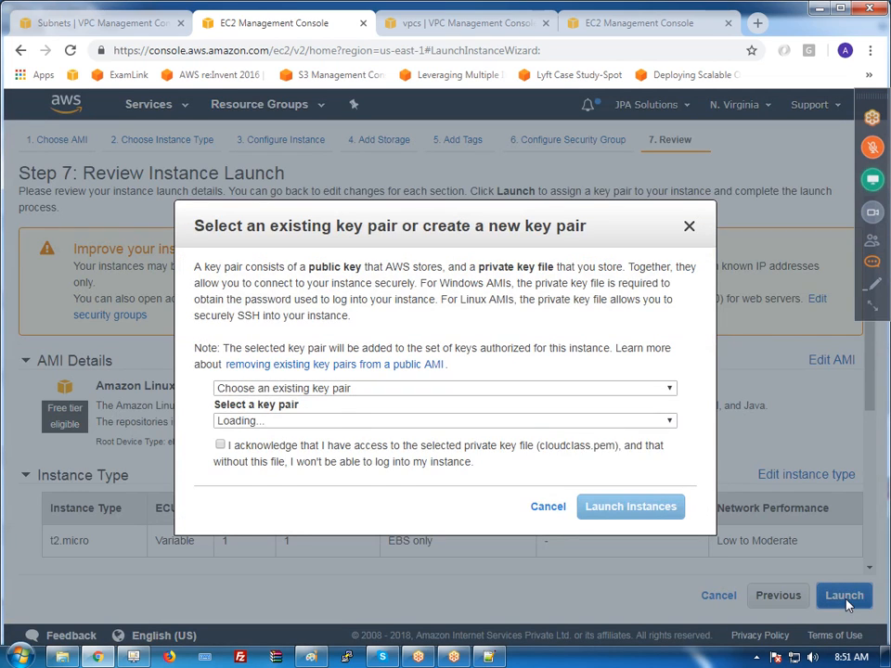
pyautogui.click(310, 423)
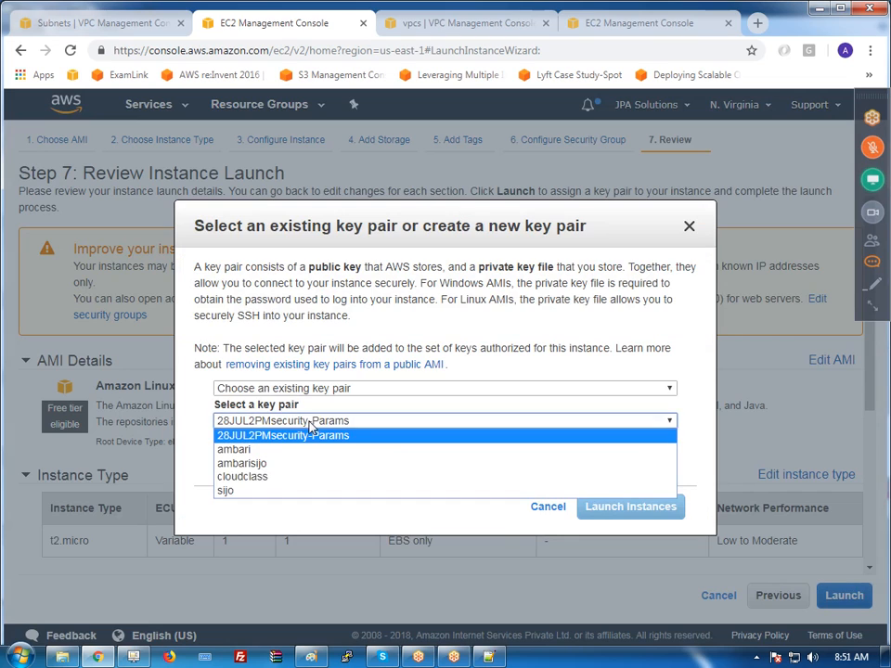
pyautogui.click(257, 476)
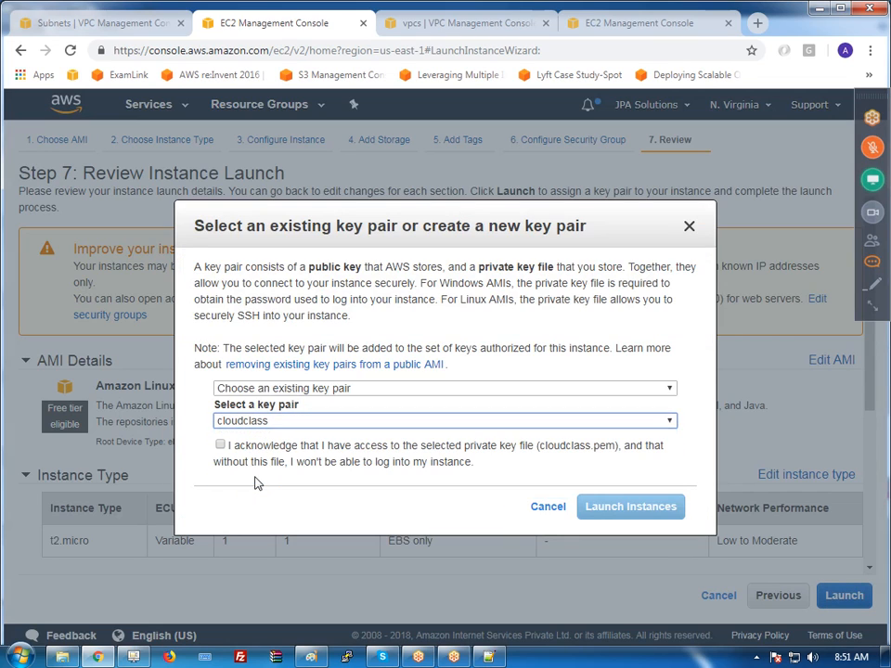
pyautogui.click(222, 446)
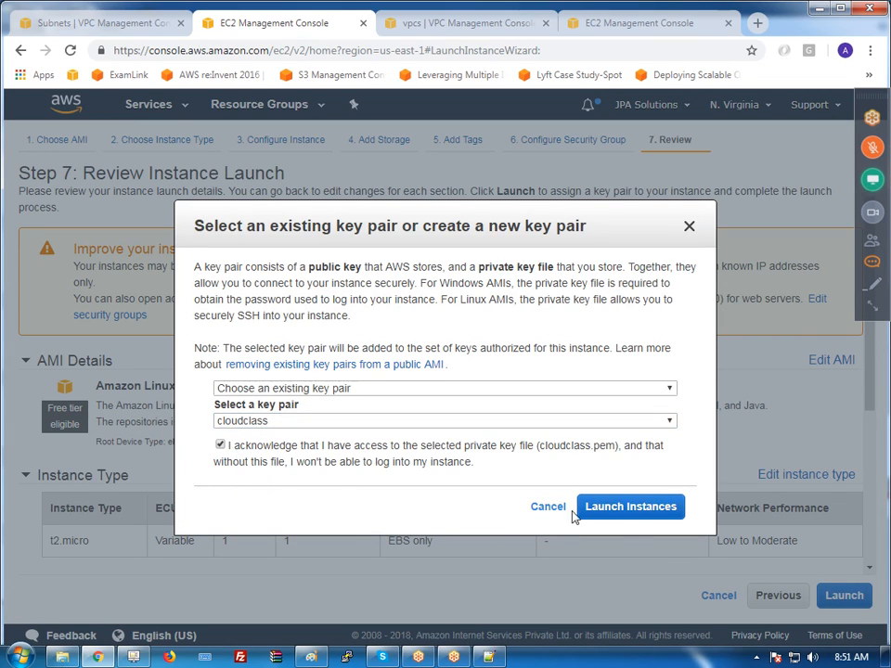
pyautogui.click(628, 515)
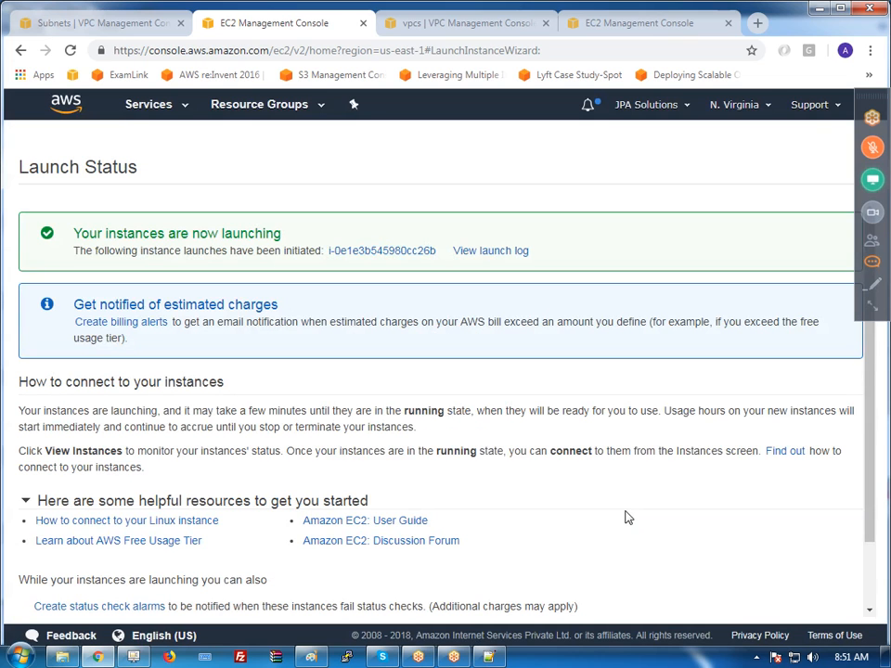
pyautogui.click(378, 257)
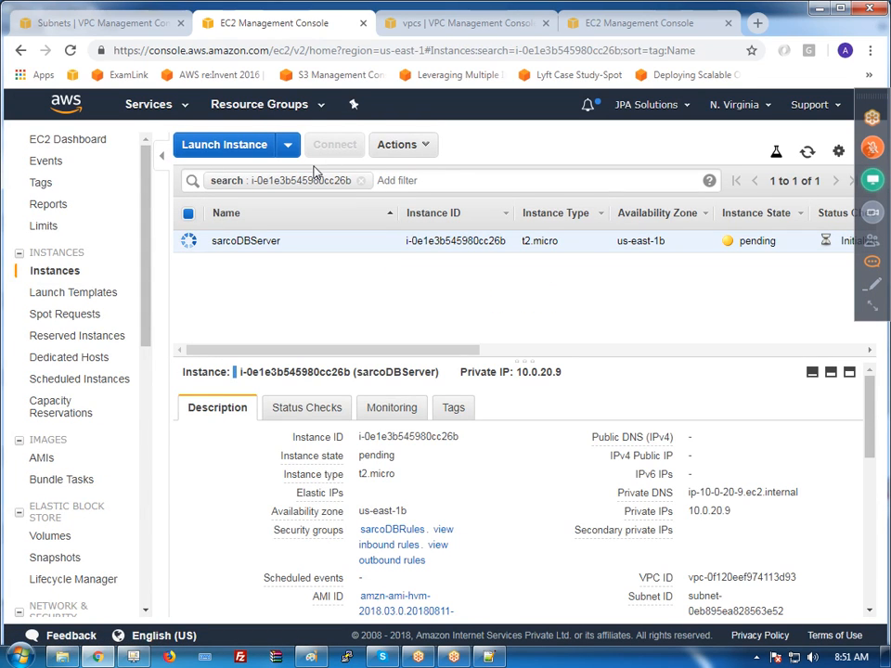
# Clear the instance ID filter to list all instances, enlarge the list area, and refresh it
pyautogui.click(361, 184)
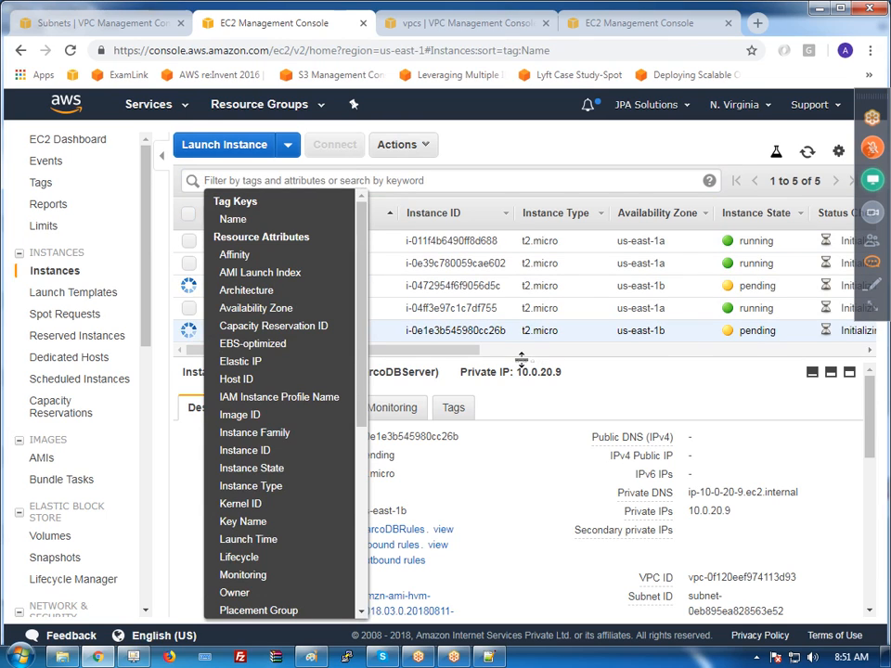
pyautogui.moveTo(521, 359); pyautogui.dragTo(528, 410)
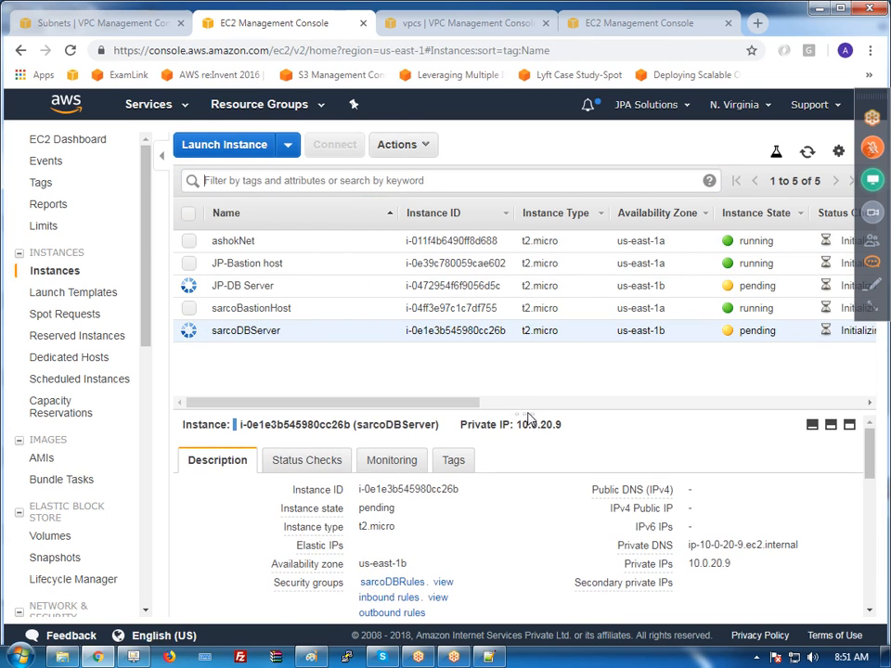
pyautogui.click(807, 153)
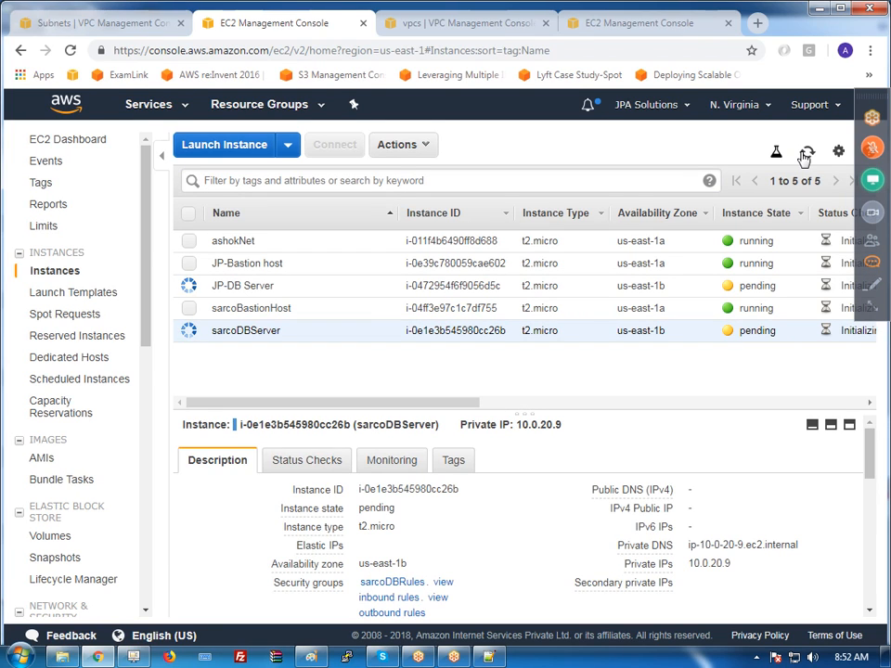
# List the Oregon region's instances sorted by name in descending order and examine the details of Jump_Server
pyautogui.click(624, 22)
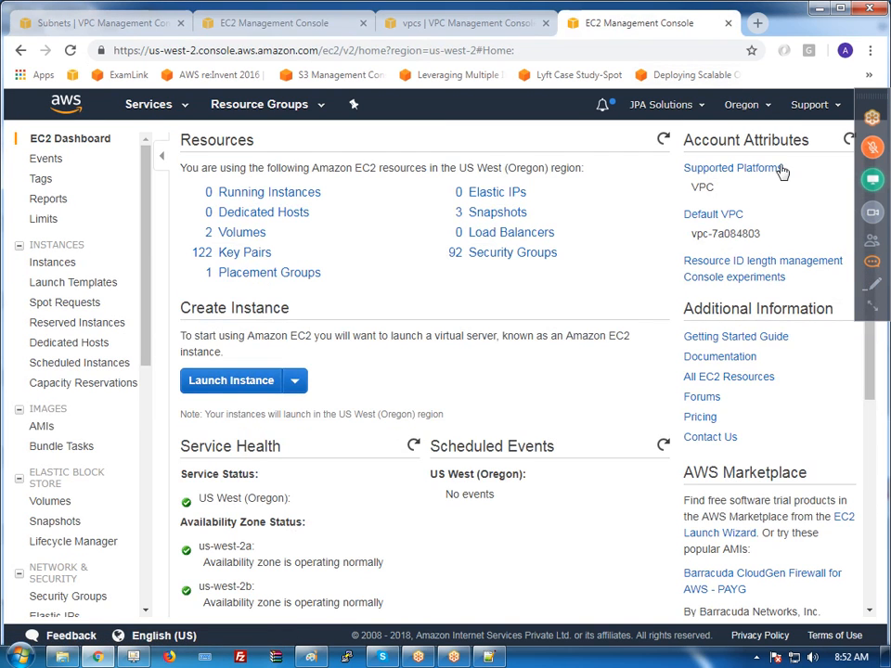
pyautogui.click(45, 263)
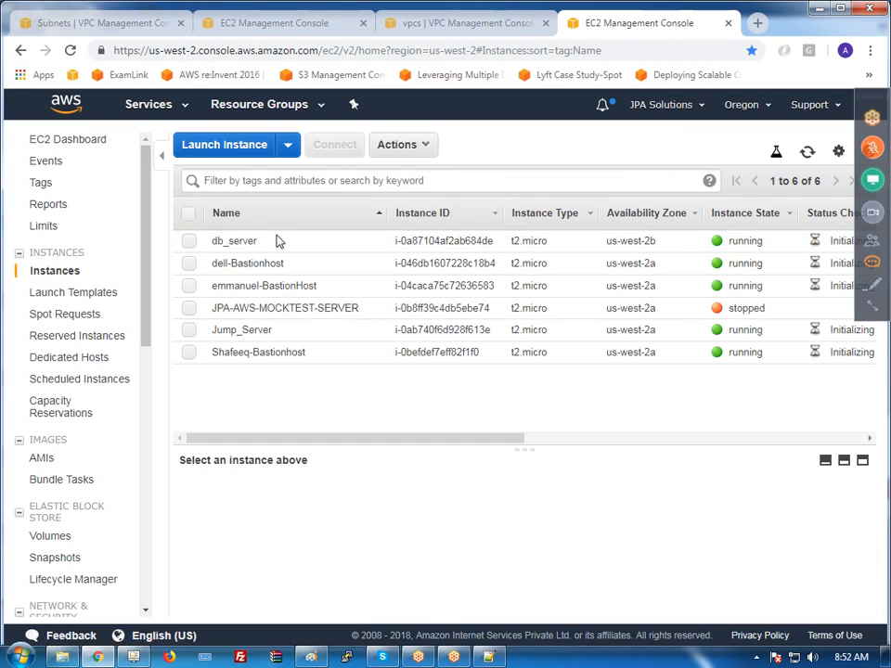
pyautogui.click(221, 221)
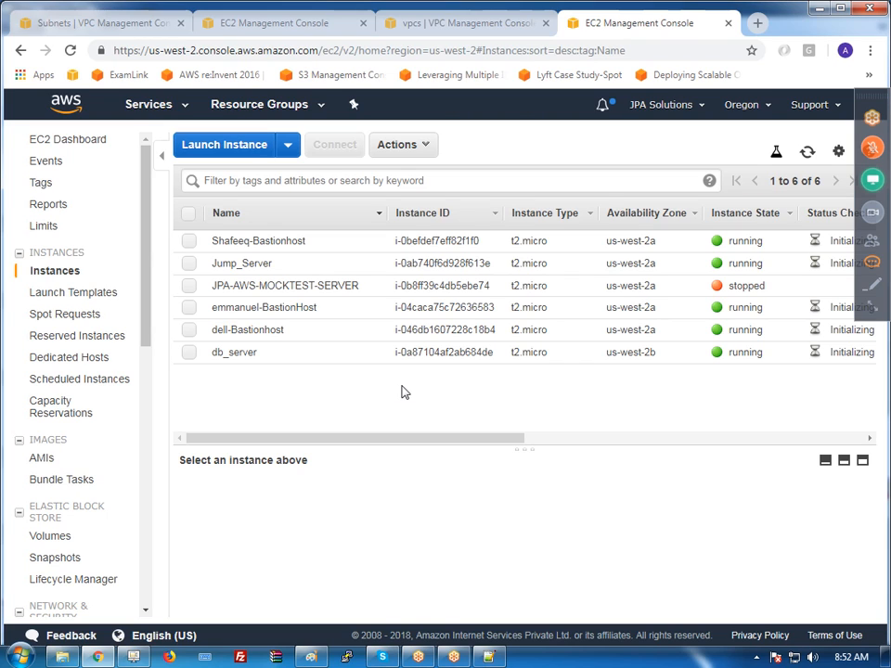
pyautogui.click(496, 267)
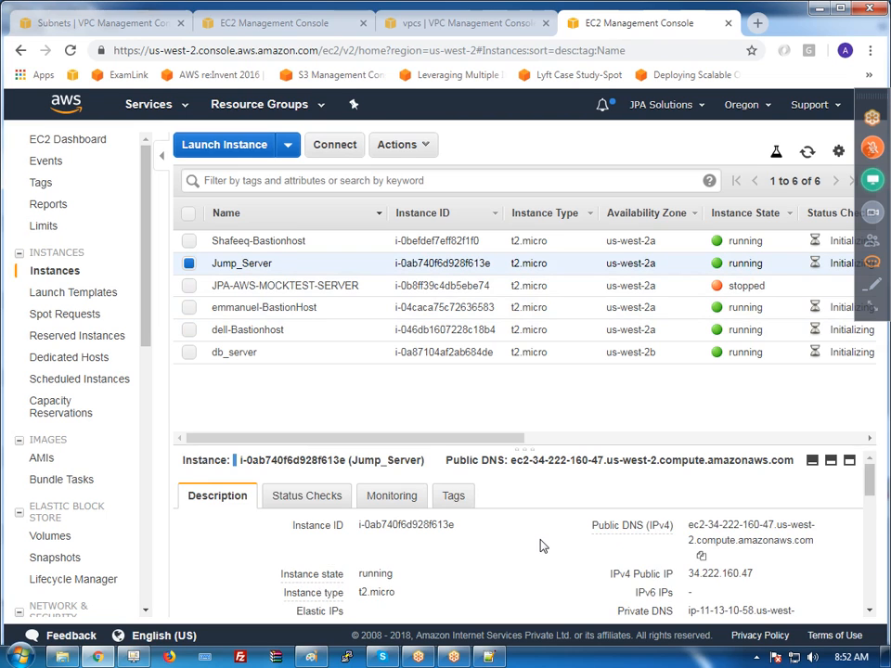
pyautogui.scroll(-3, 542, 546)
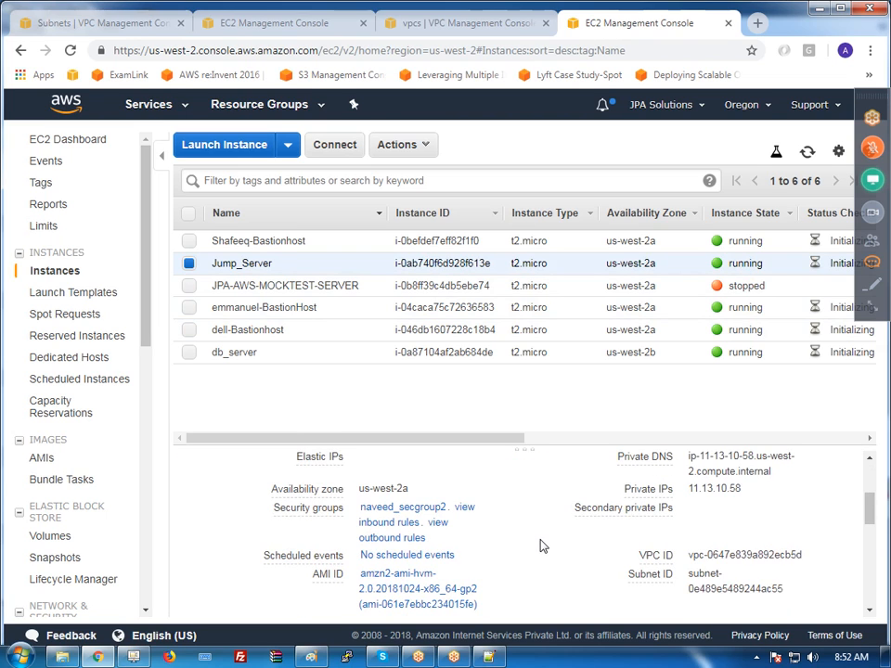
# Prefix the Jump_Server instance's name with its owner's first name and refresh the instance list
pyautogui.scroll(3, 541, 543)
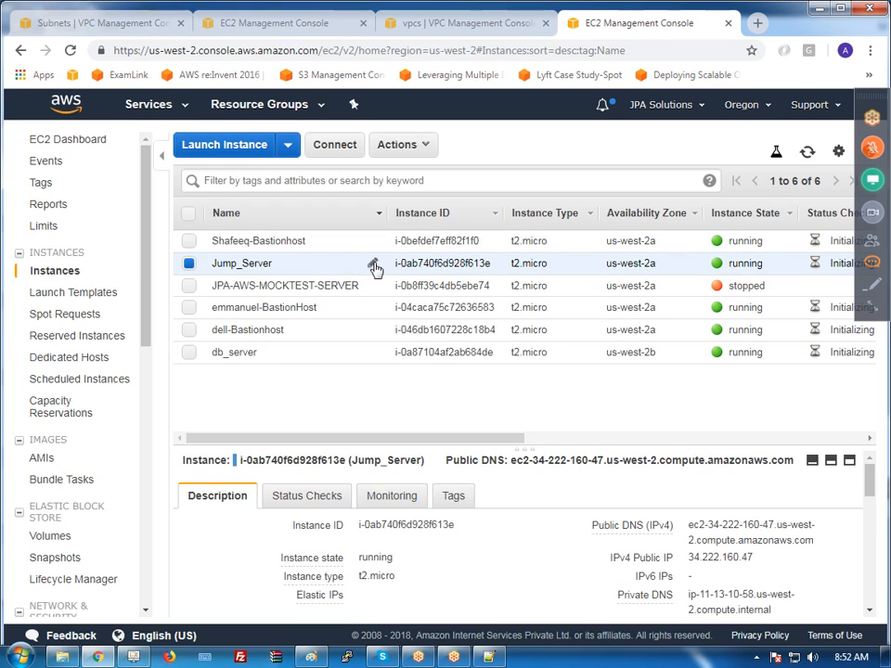
pyautogui.click(373, 266)
pyautogui.click(210, 262)
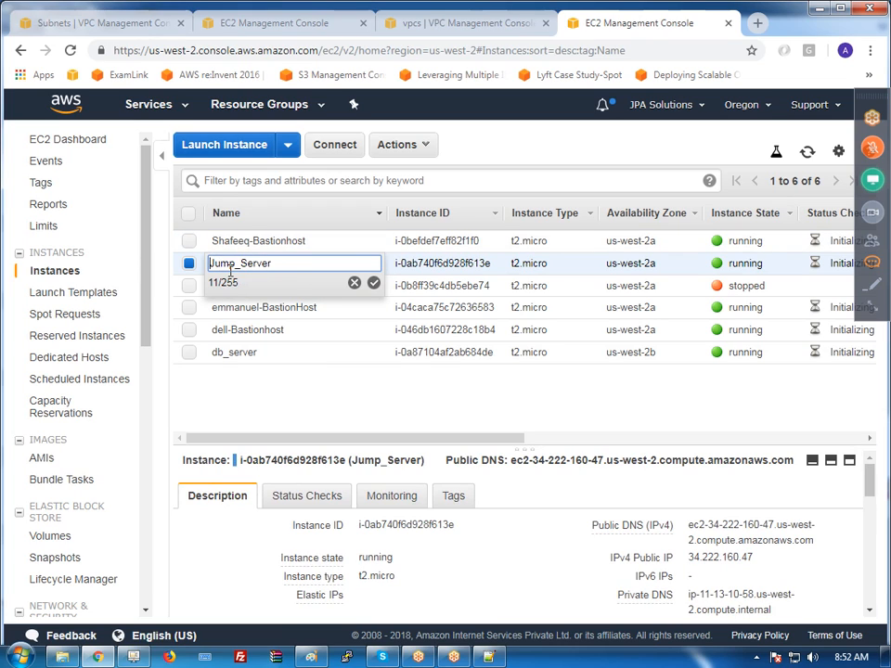
pyautogui.write('Naveed')
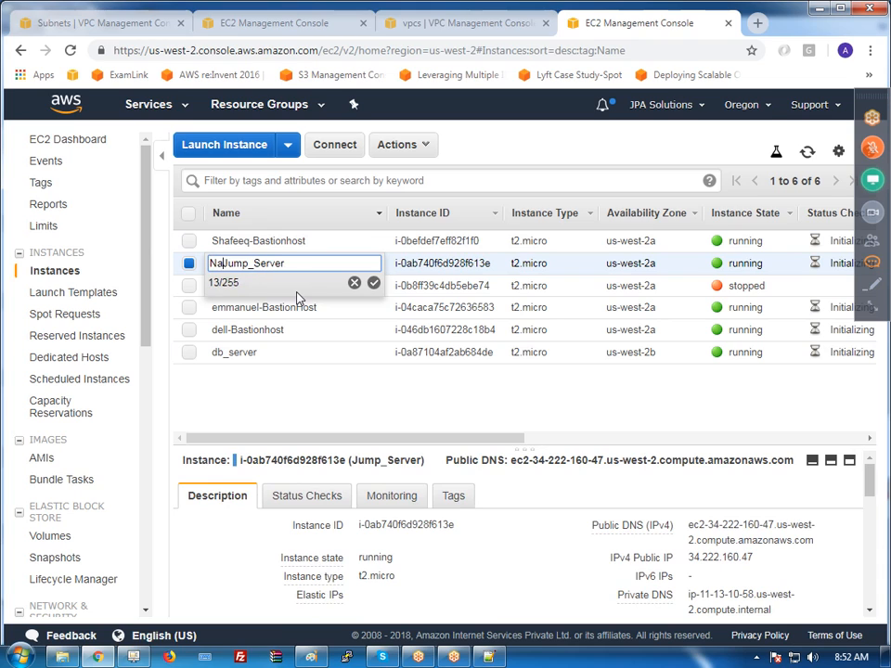
pyautogui.click(373, 283)
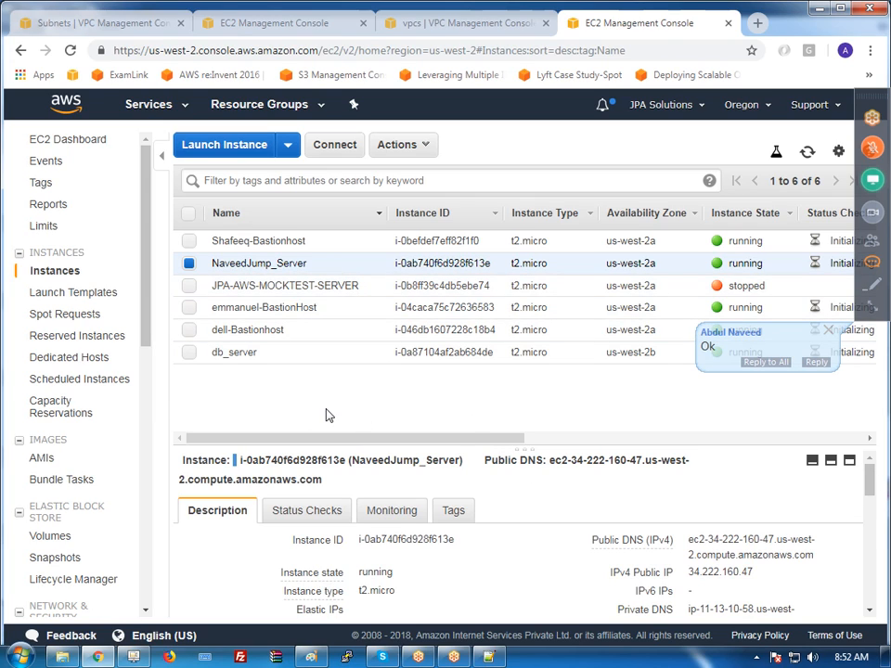
pyautogui.click(805, 154)
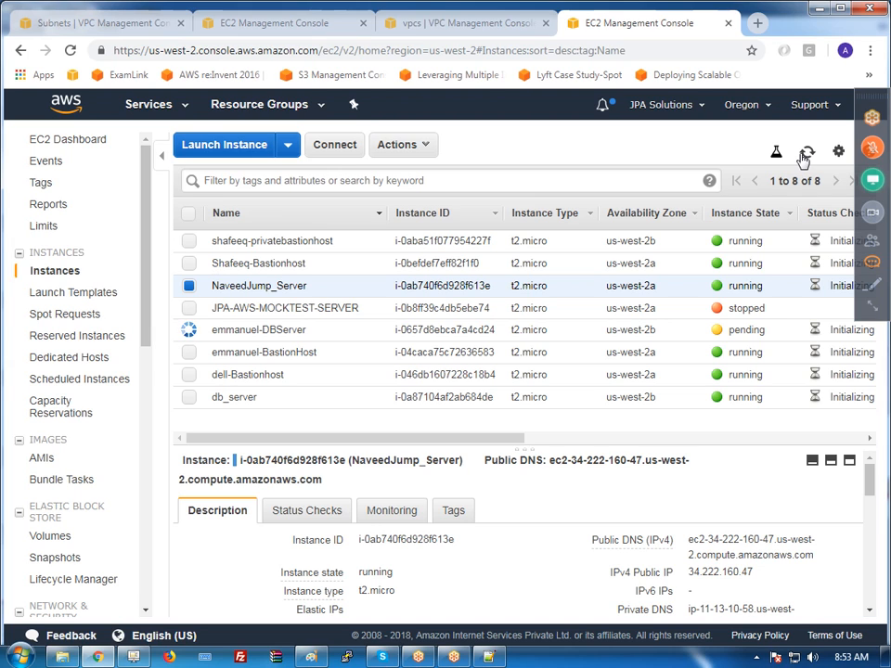
# Switch to the 9Nov-VPC drawing in Paint and examine the N Virginia region diagram with its jump server and DB server
pyautogui.click(312, 657)
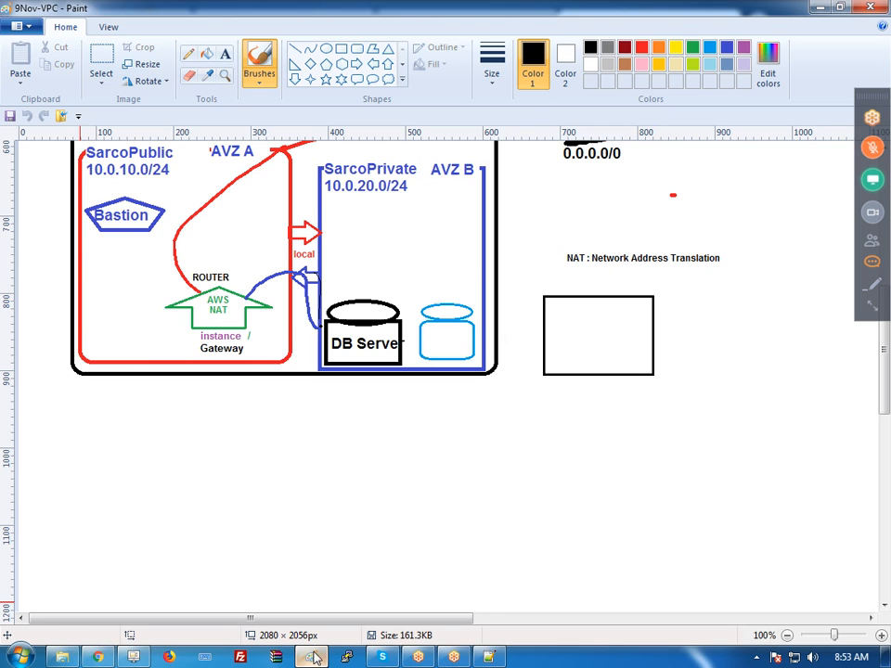
pyautogui.scroll(3, 234, 401)
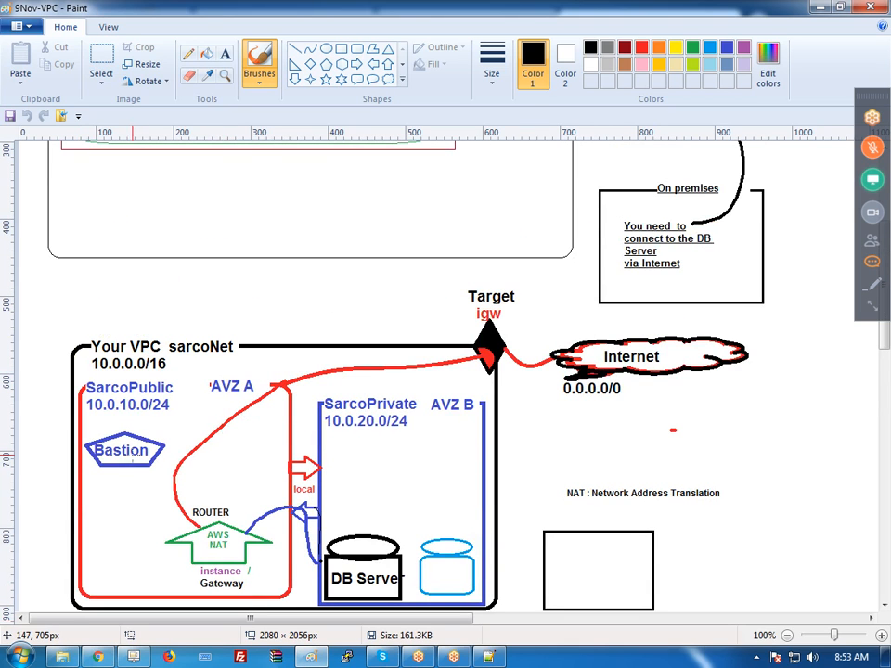
pyautogui.scroll(3, 262, 430)
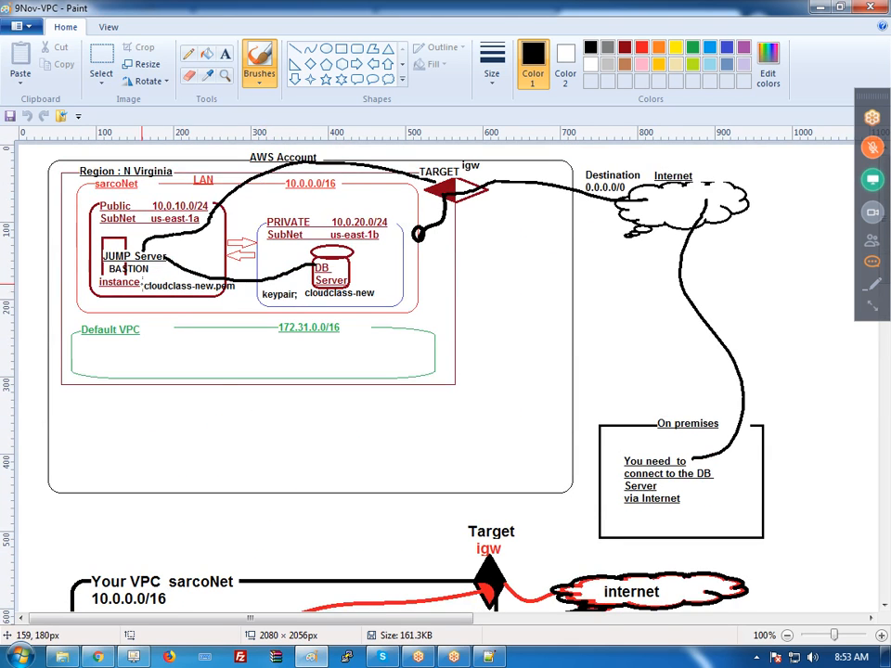
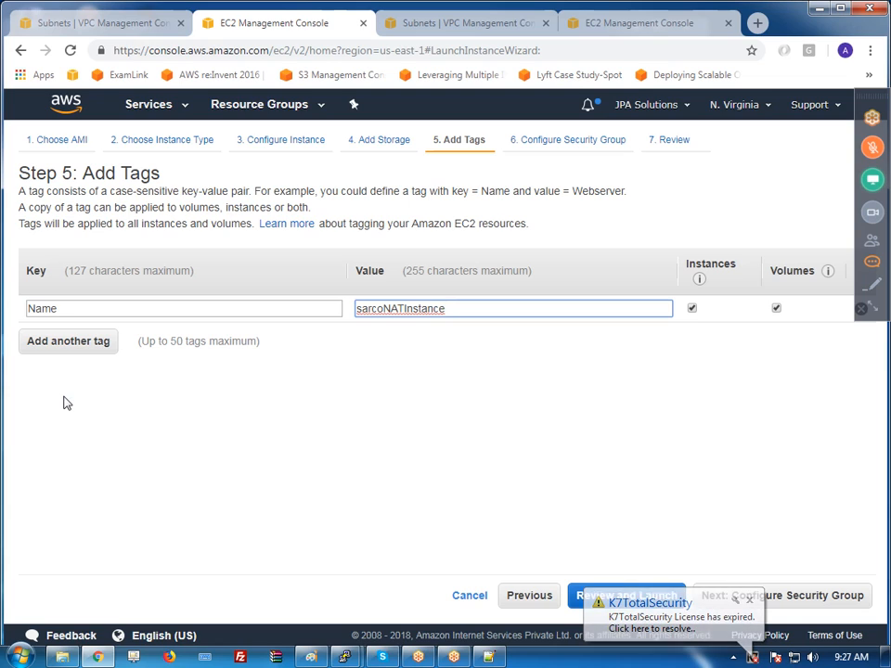
# Configure a new security group for sarcoNATInstance named sarcoNATRule, and use the same name at the start of its description
pyautogui.click(750, 601)
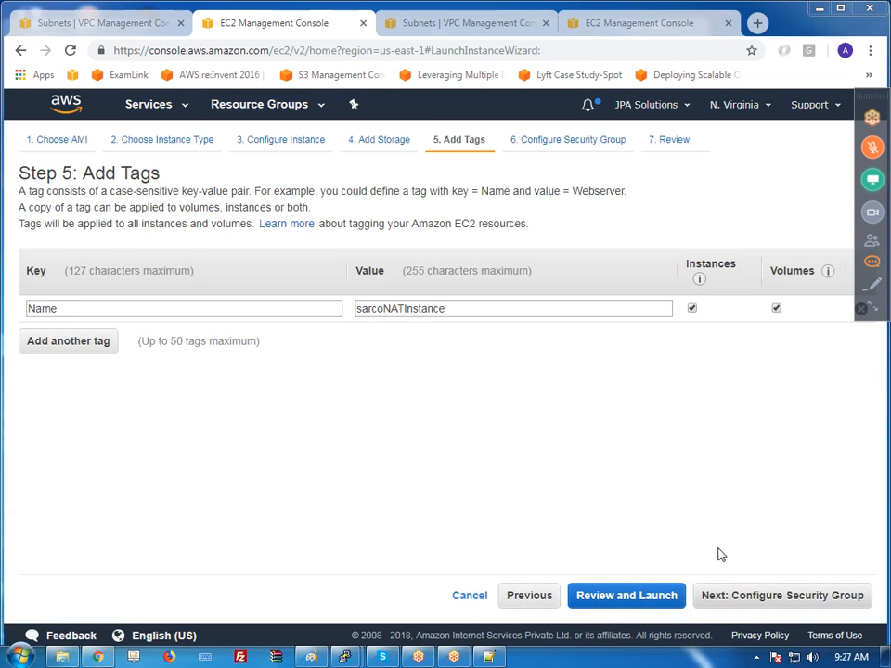
pyautogui.click(790, 603)
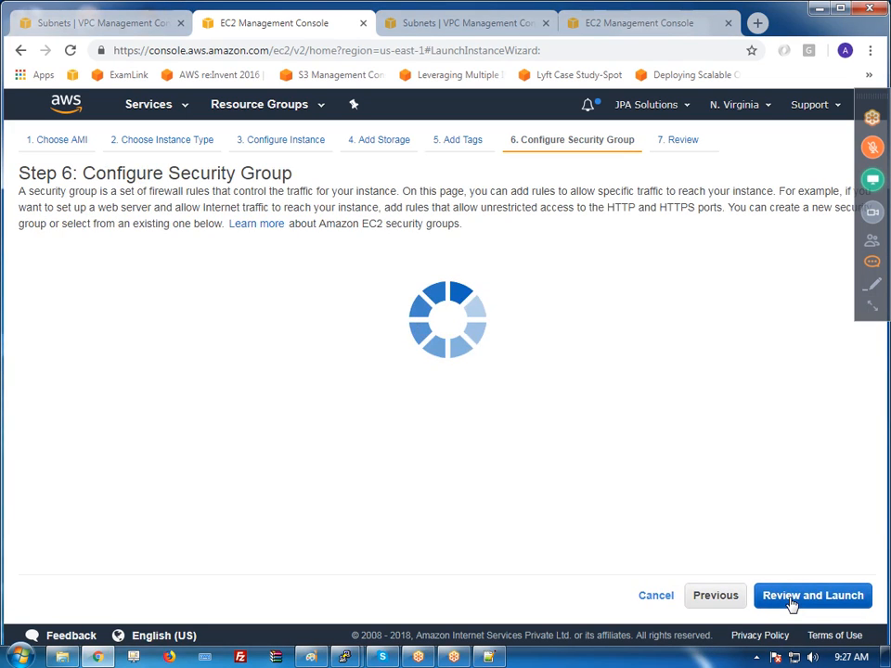
pyautogui.moveTo(352, 295); pyautogui.dragTo(231, 291)
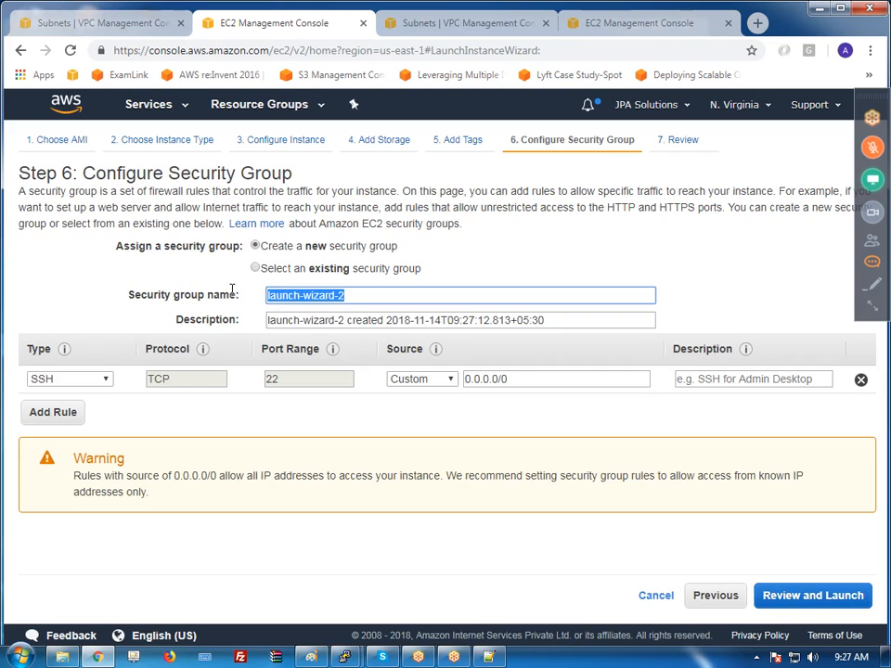
pyautogui.write('sarcoN')
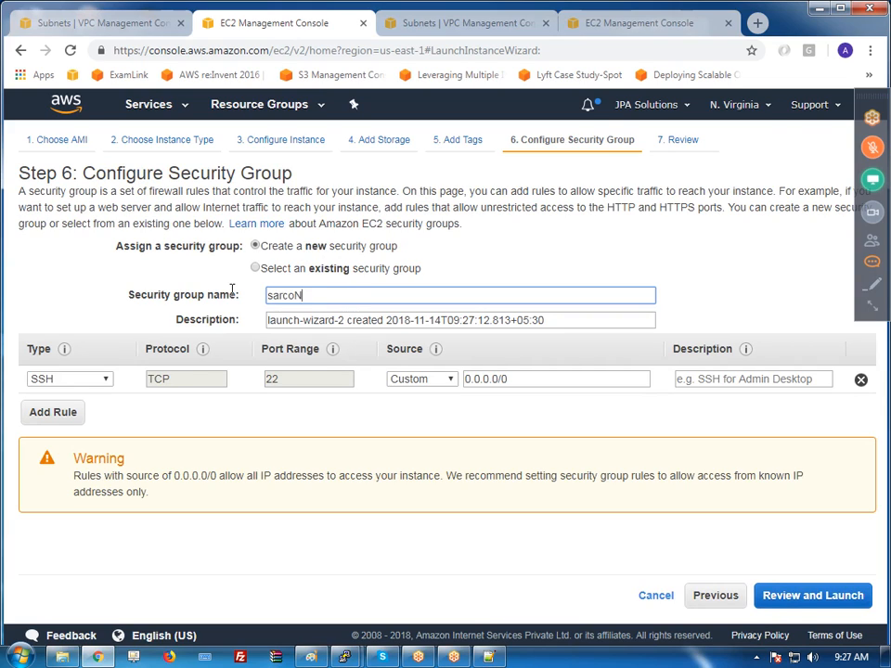
pyautogui.write('ATRule')
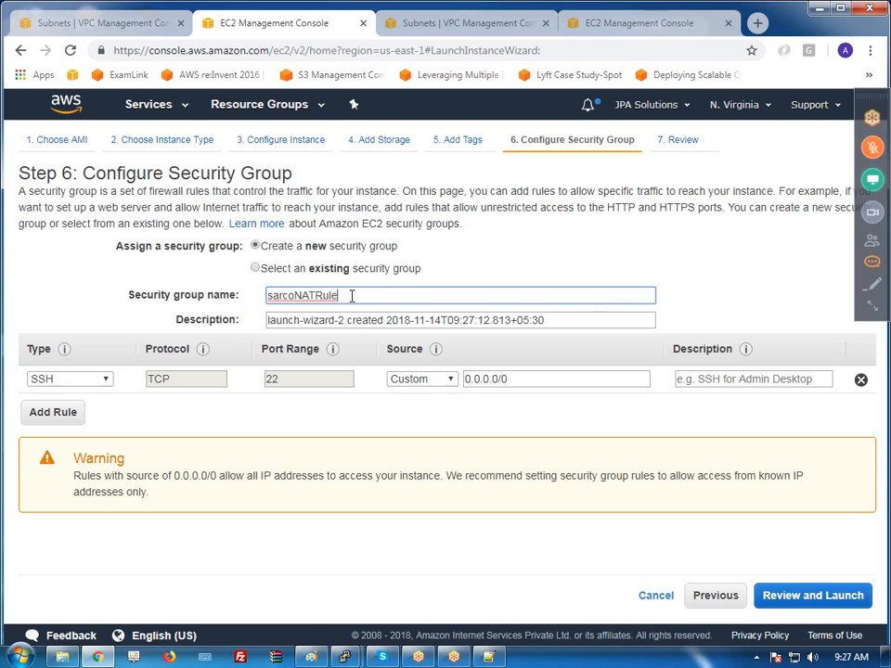
pyautogui.moveTo(351, 294); pyautogui.dragTo(261, 297)
pyautogui.hotkey('ctrl', 'c')
pyautogui.moveTo(344, 319); pyautogui.dragTo(236, 322)
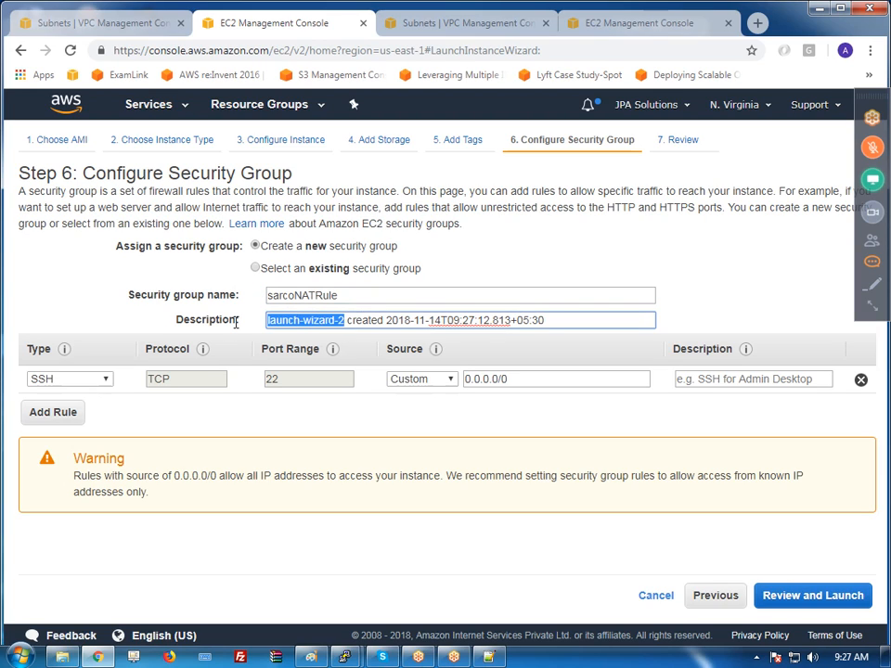
pyautogui.hotkey('ctrl', 'v')
pyautogui.moveTo(437, 348)
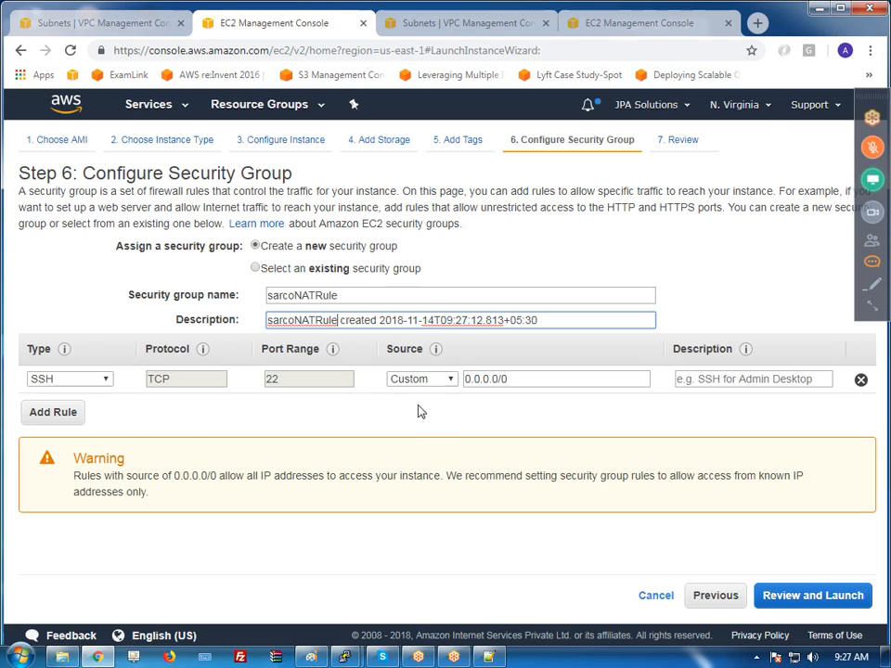
pyautogui.click(283, 396)
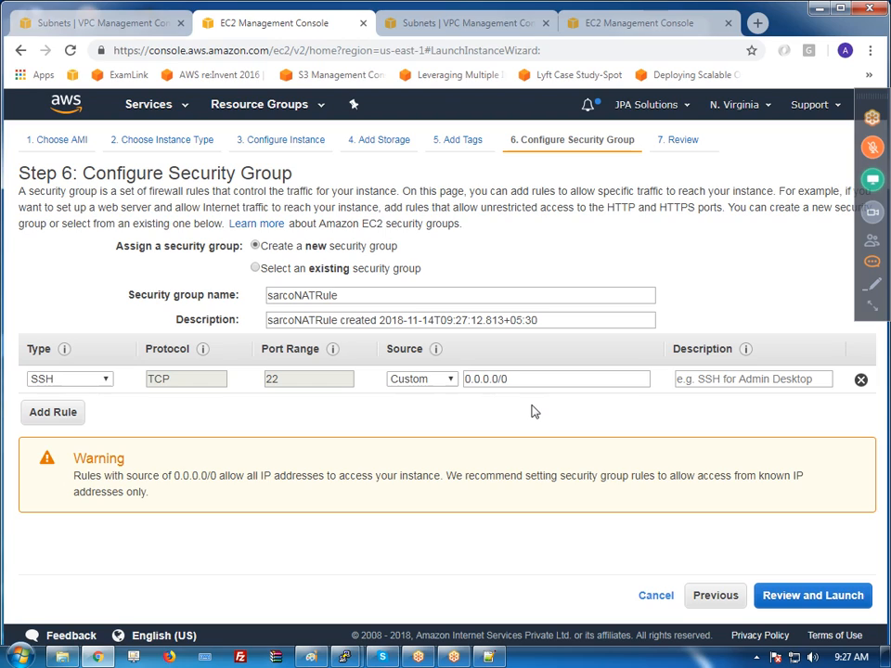
# Review and launch sarcoNATInstance with the existing cloudclass key pair, acknowledging access to the private key file
pyautogui.click(845, 604)
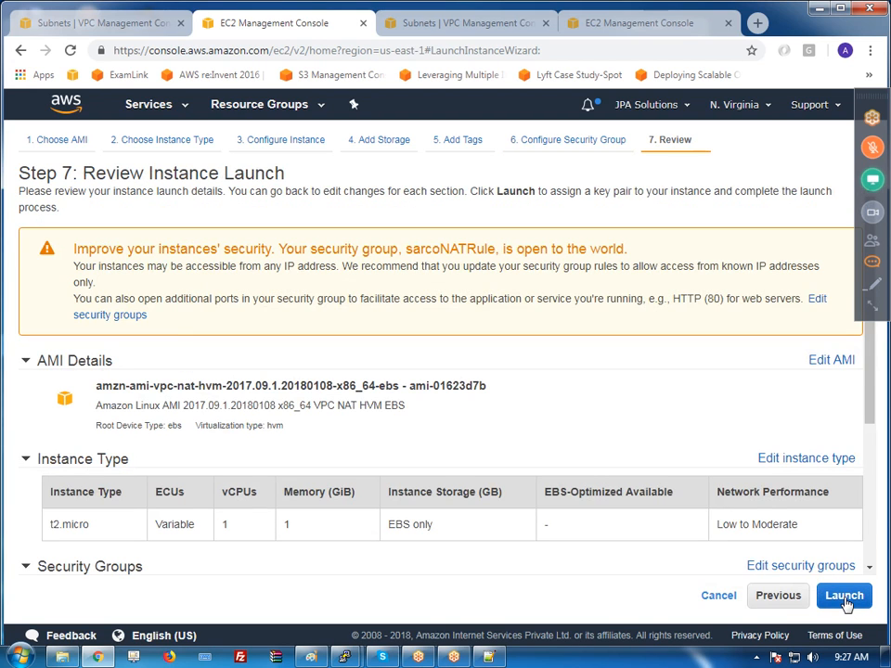
pyautogui.click(844, 596)
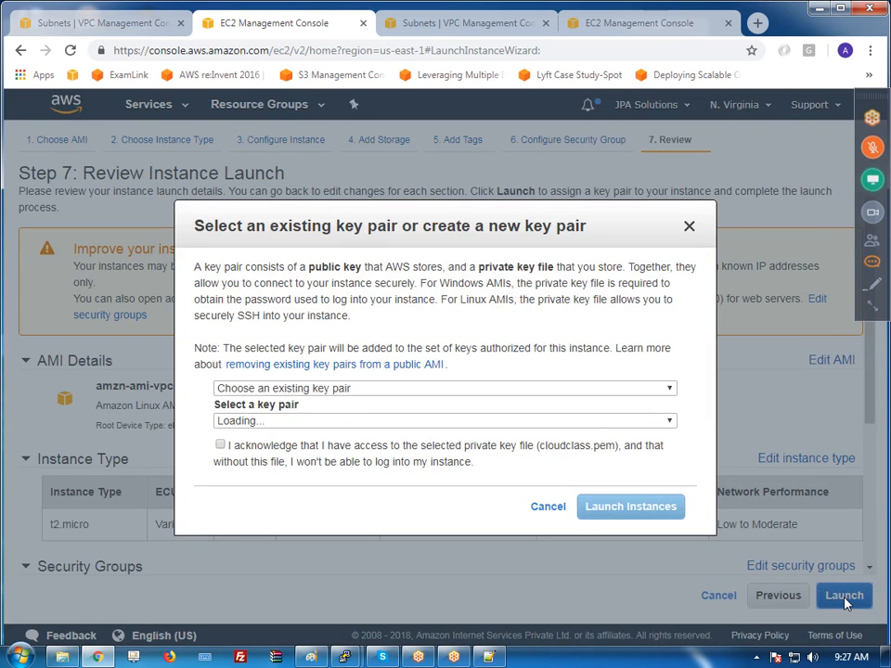
pyautogui.click(288, 421)
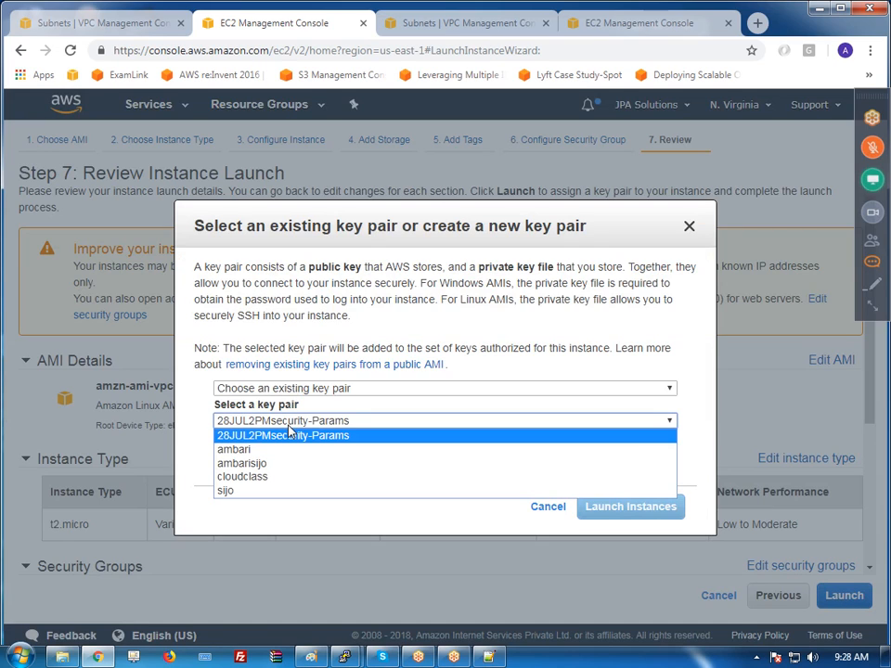
pyautogui.click(269, 476)
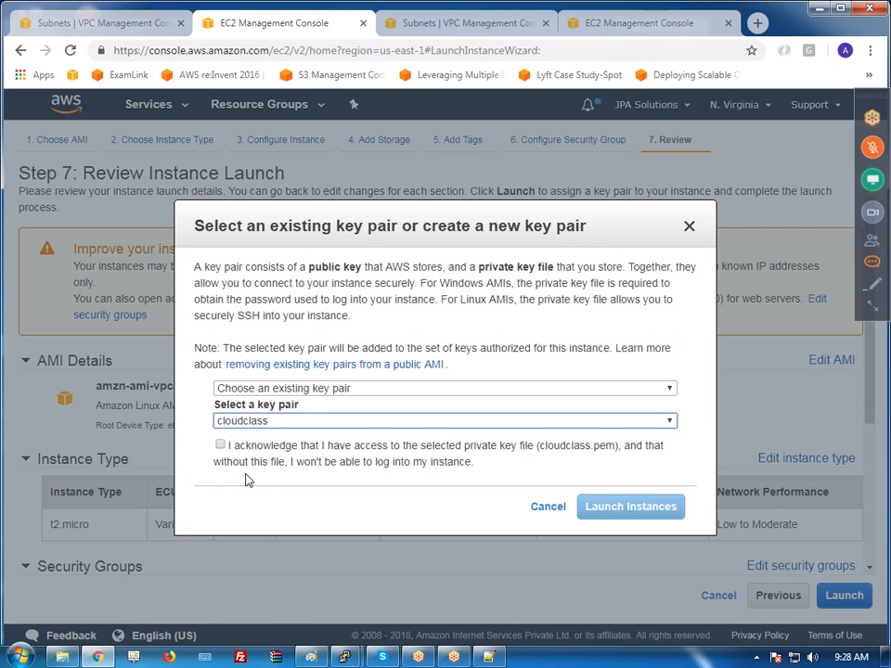
pyautogui.click(233, 447)
pyautogui.click(257, 457)
pyautogui.click(649, 506)
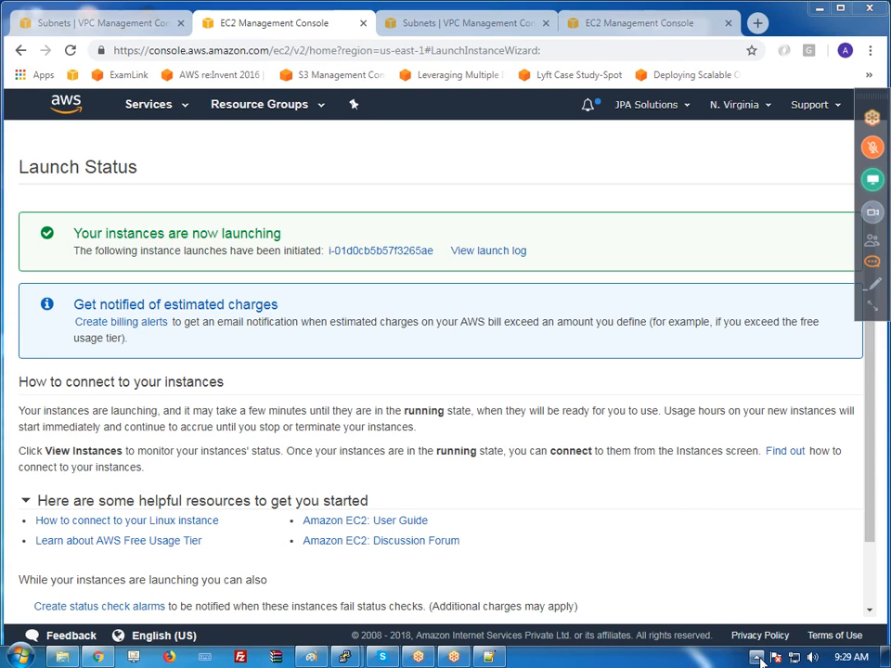
# Show the hidden background programs in the system tray
pyautogui.click(757, 657)
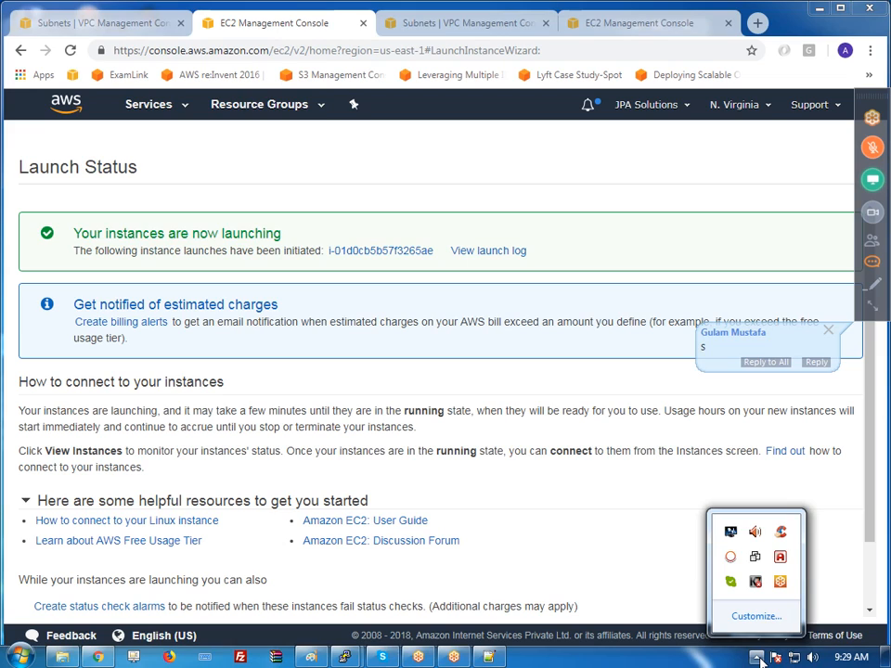